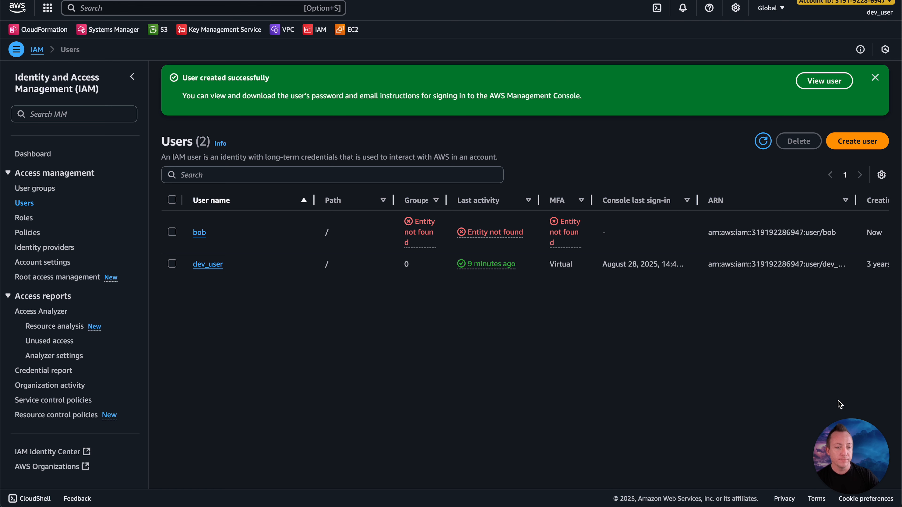
Step: Refresh the user list, open the newly created IAM user and show its security credentials down to the access keys section
click(875, 78)
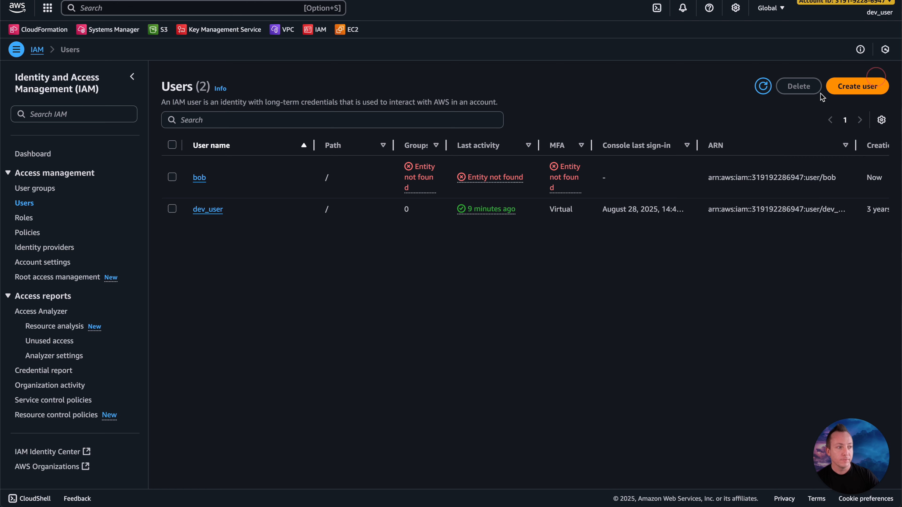
click(763, 86)
click(199, 178)
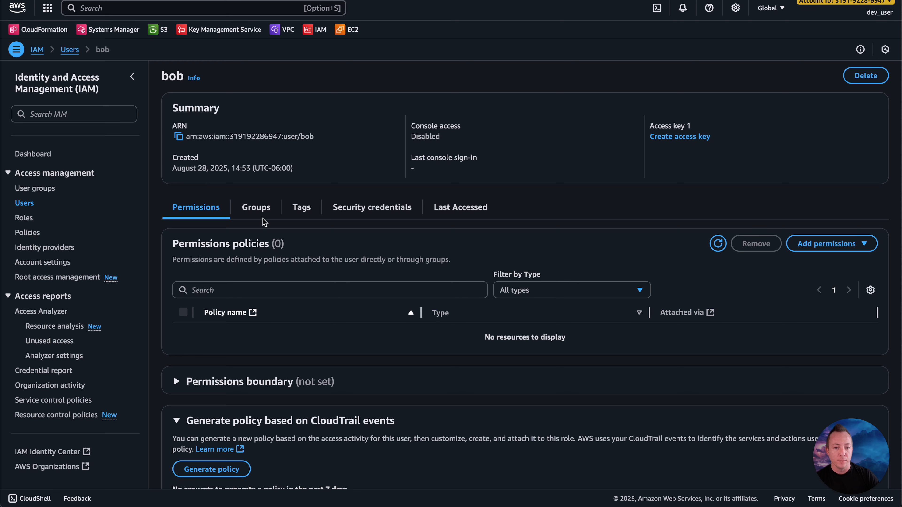
click(260, 213)
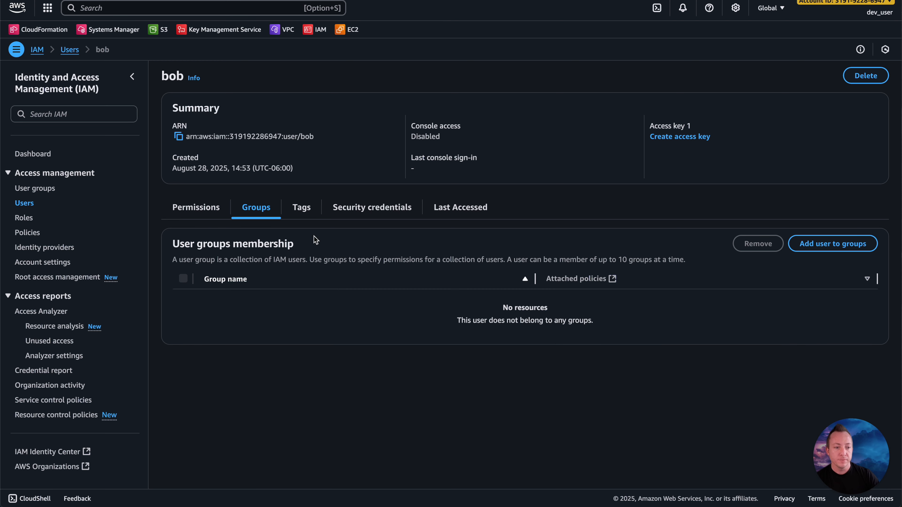
click(361, 209)
scroll(361, 210, down, 10)
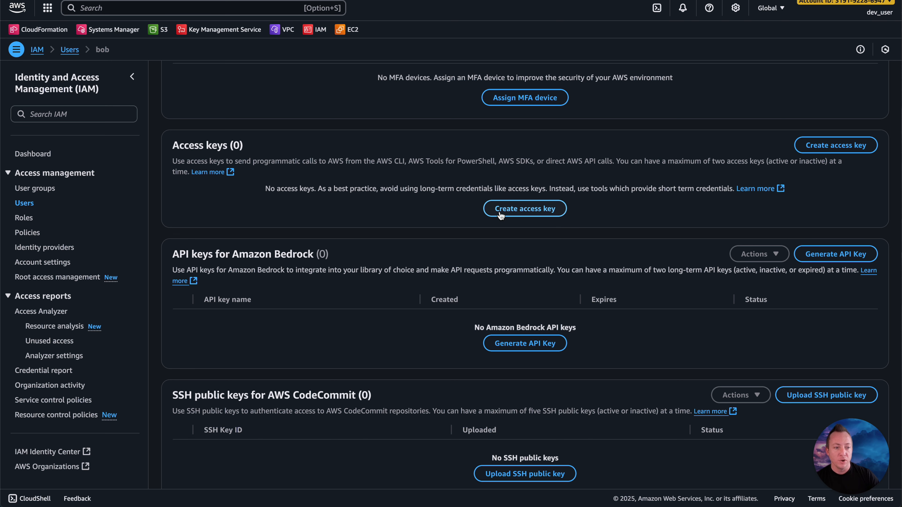
Step: Create an access key for the user with the Command Line Interface (CLI) use case, acknowledging the recommendation and leaving the description tag empty
click(501, 213)
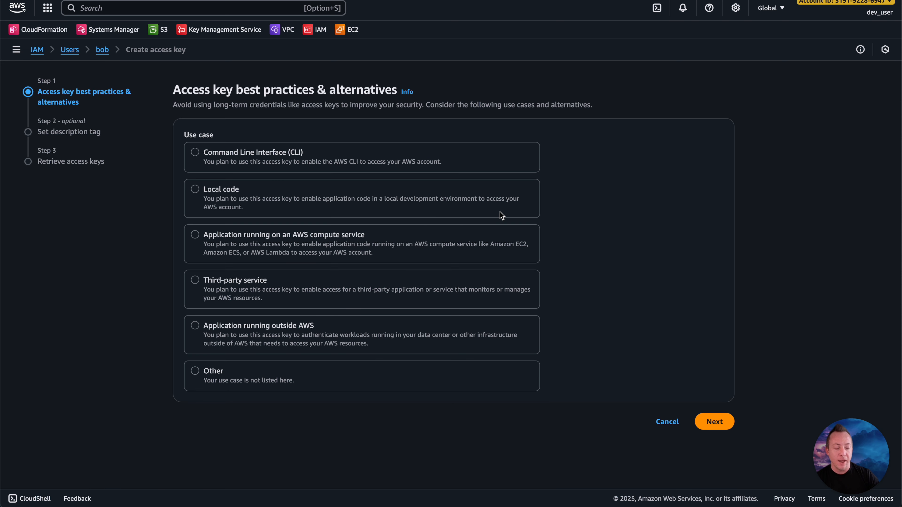
click(295, 156)
scroll(193, 278, down, 2)
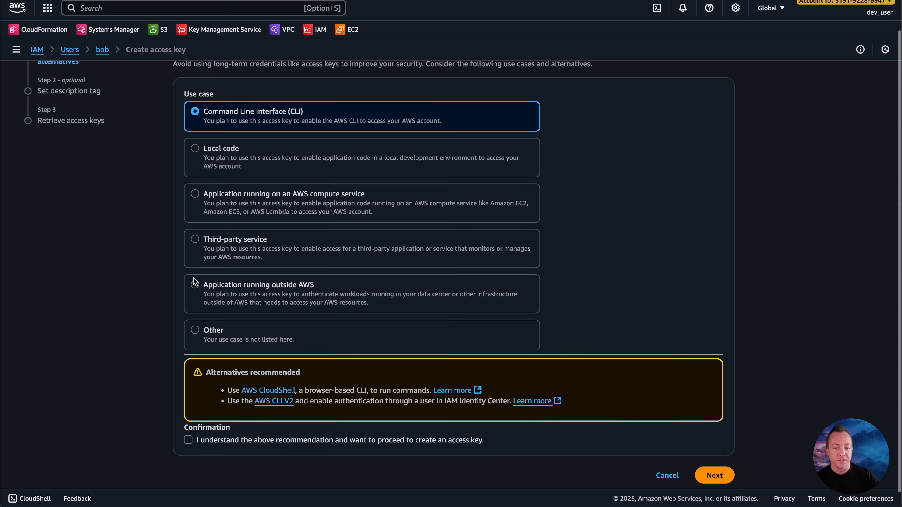
click(188, 425)
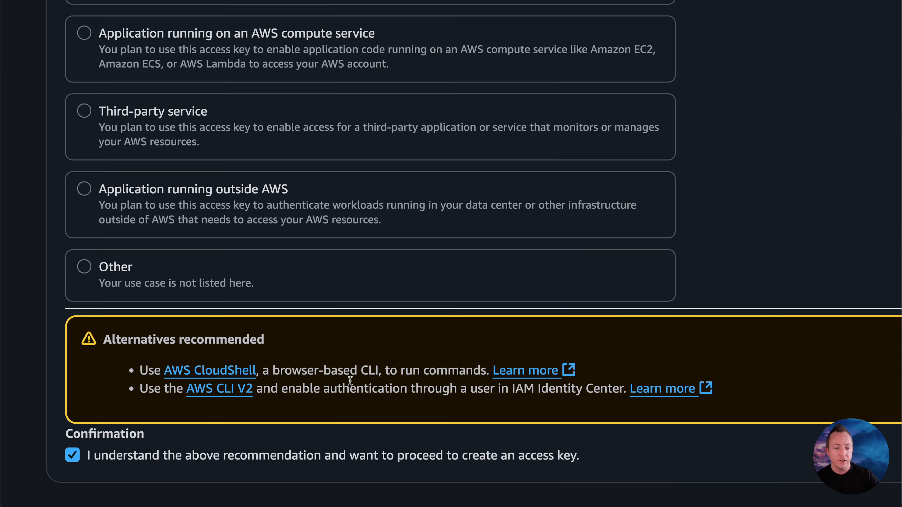
scroll(351, 381, down, 3)
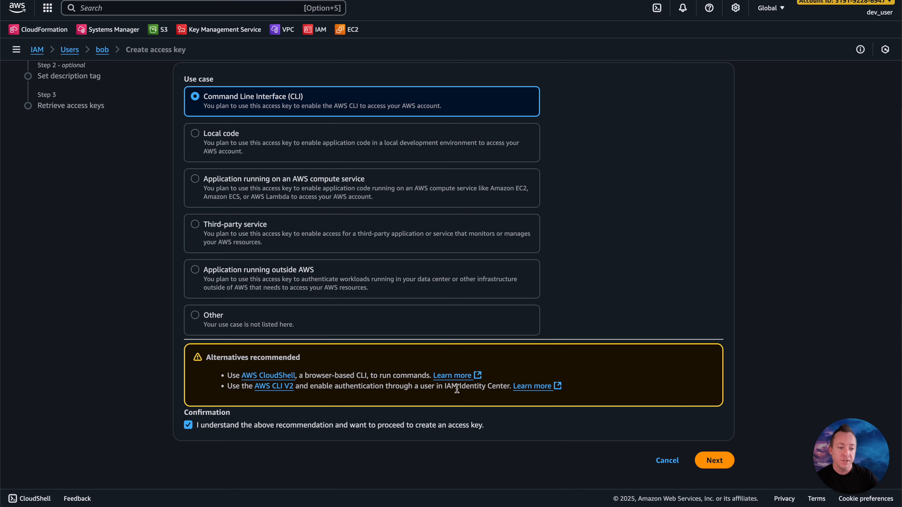
click(711, 461)
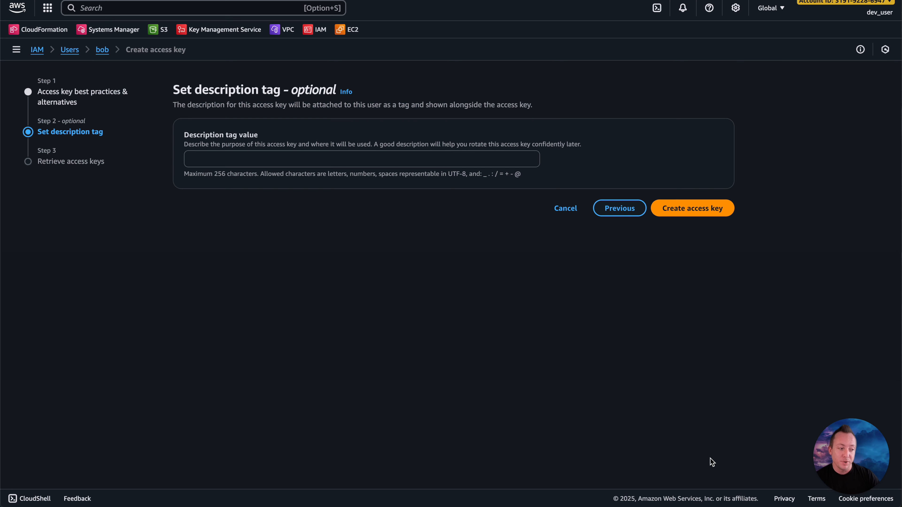
click(708, 214)
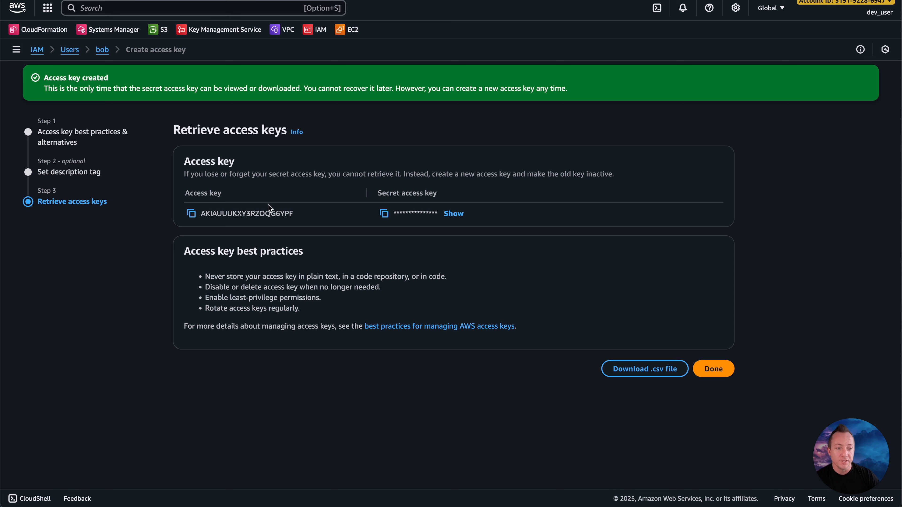
Step: Copy the new access key ID, switch to the terminal, run aws configure and paste it as the AWS Access Key ID
click(202, 215)
drag(202, 214, 298, 214)
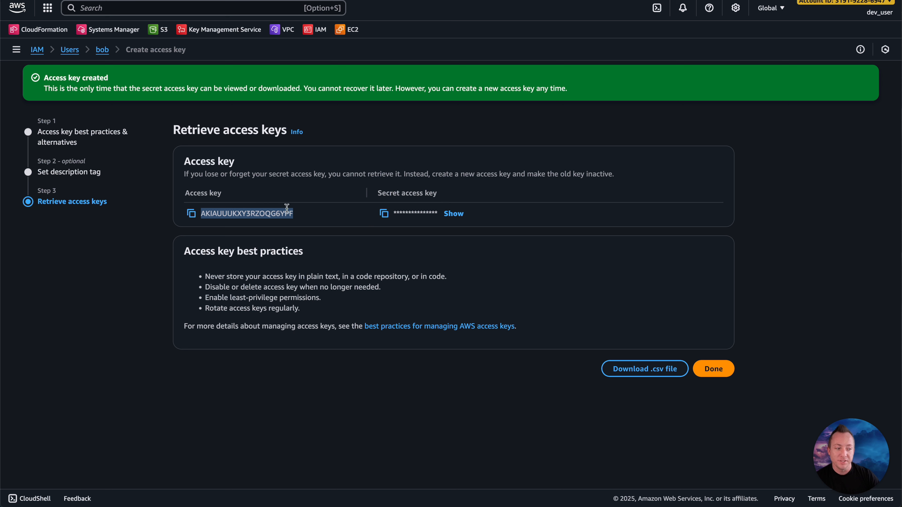
click(191, 213)
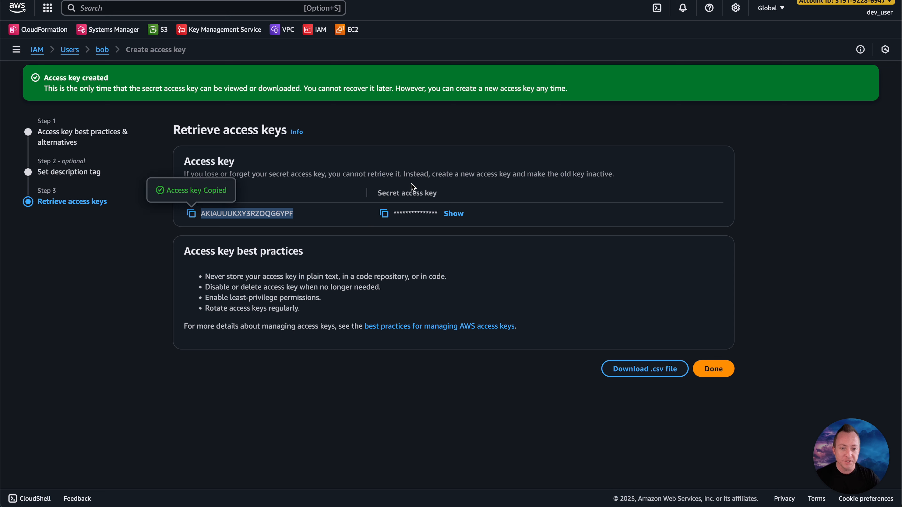
key(super+Tab)
text(aws configure)
key(Return)
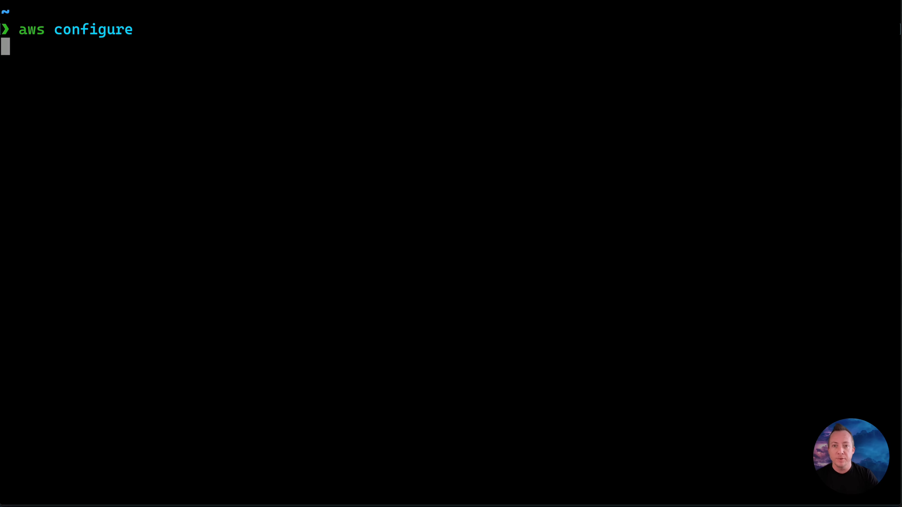
key(super+v)
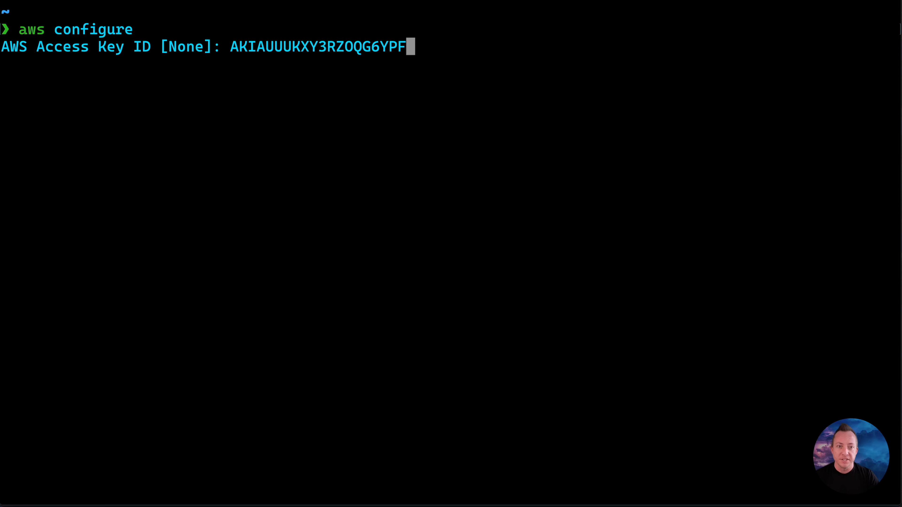
key(Return)
Step: Copy the secret access key from the AWS console into the terminal's AWS Secret Access Key prompt, accepting default region us-east-1 and output format json
key(super+Tab)
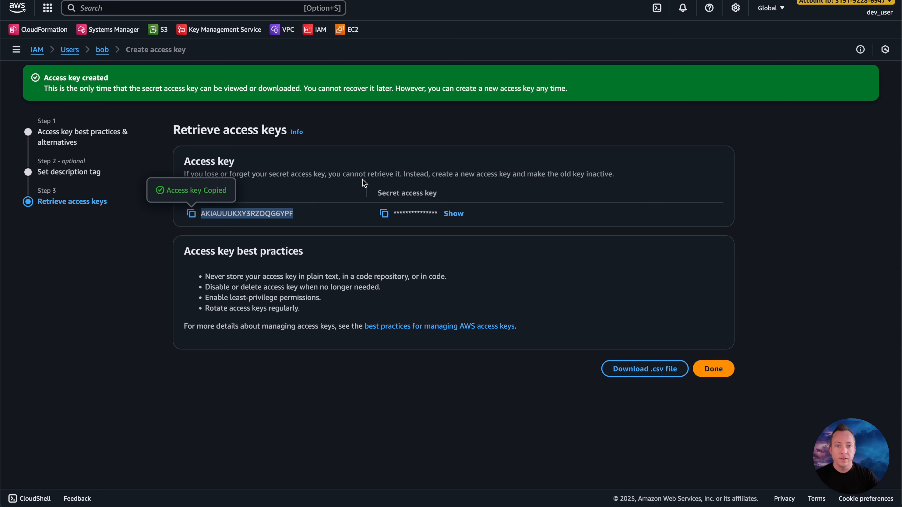
click(380, 210)
key(super+Tab)
key(super+v)
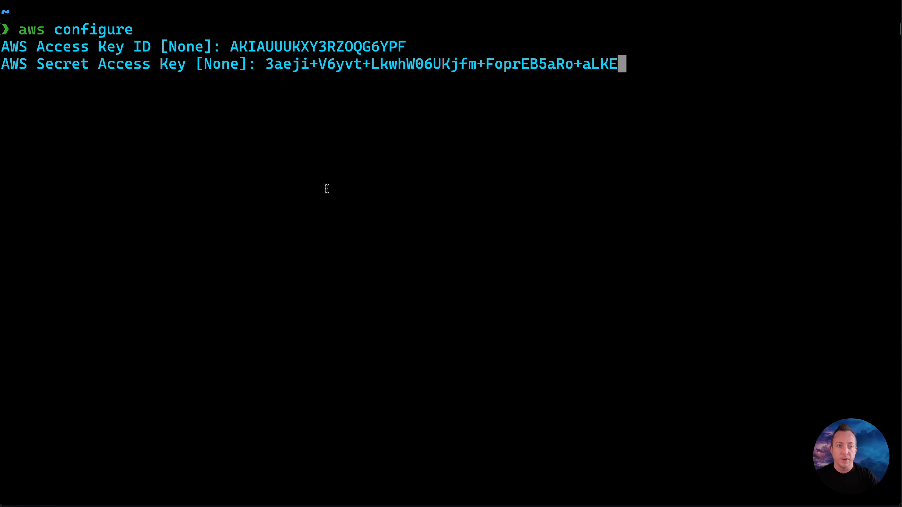
key(Return)
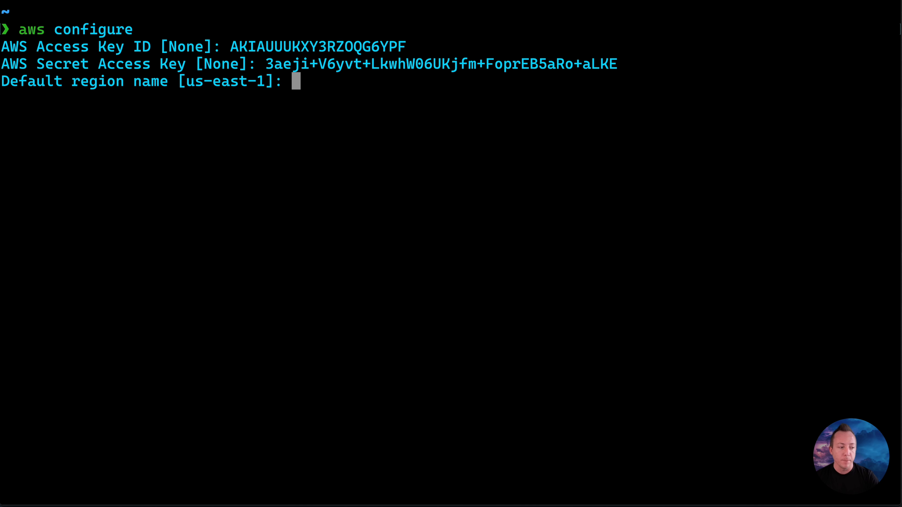
key(Return)
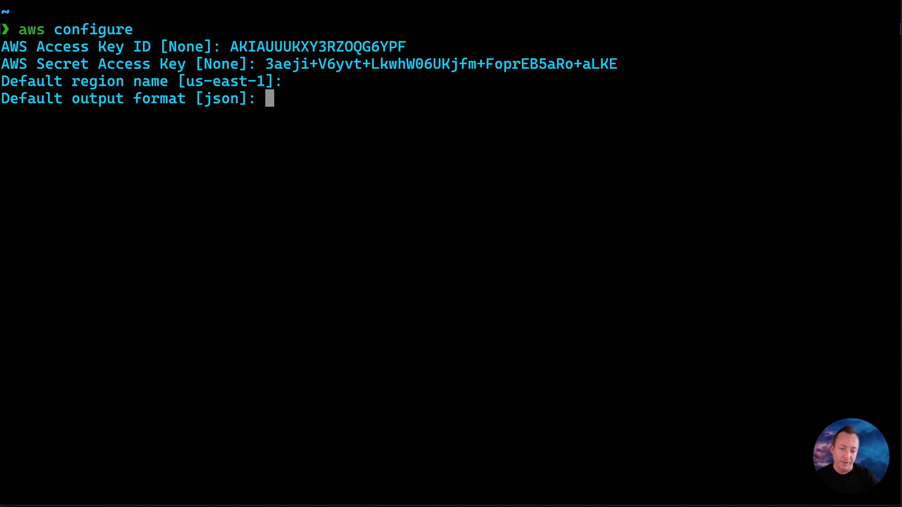
key(Return)
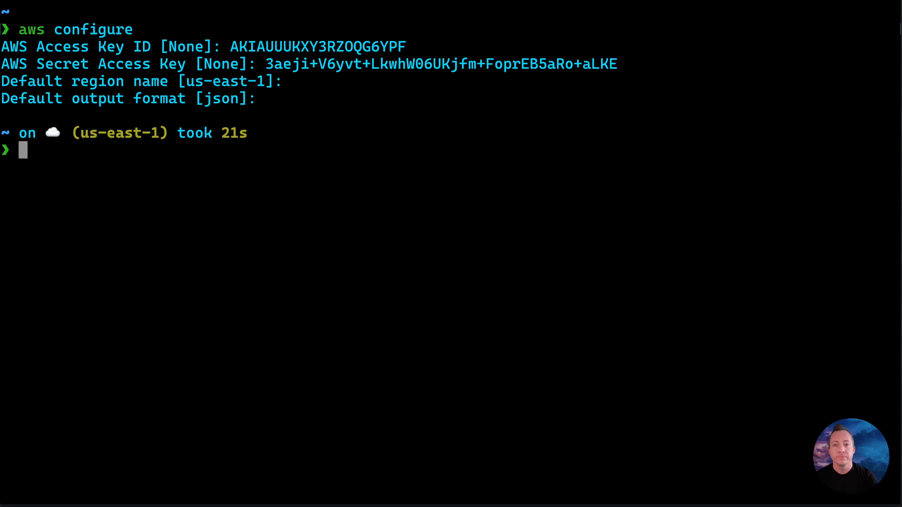
Step: Run aws sts get-caller-identity and examine the returned user ARN to check which identity the CLI uses
text(aws s)
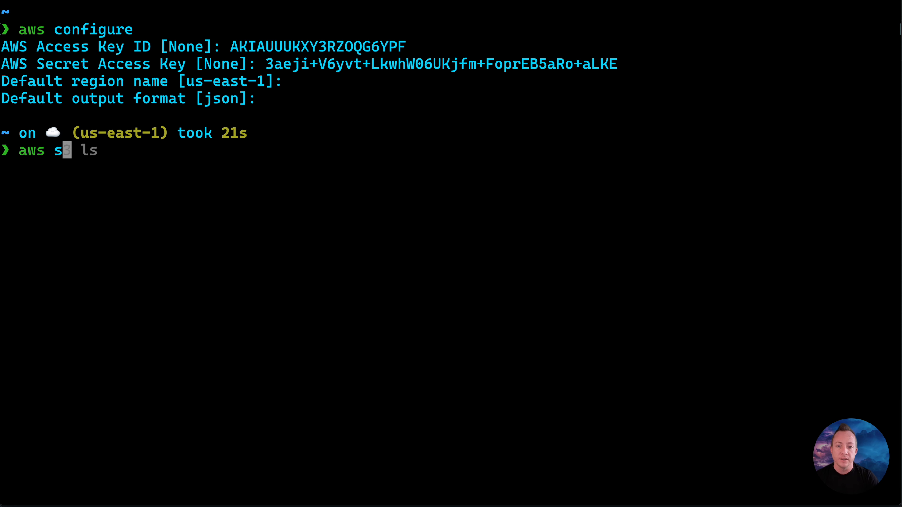
text(ts get)
key(Right)
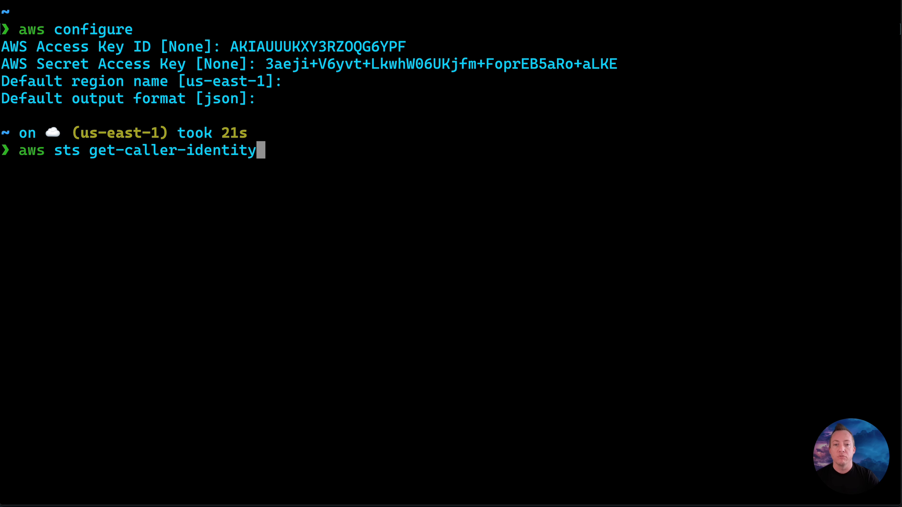
key(Return)
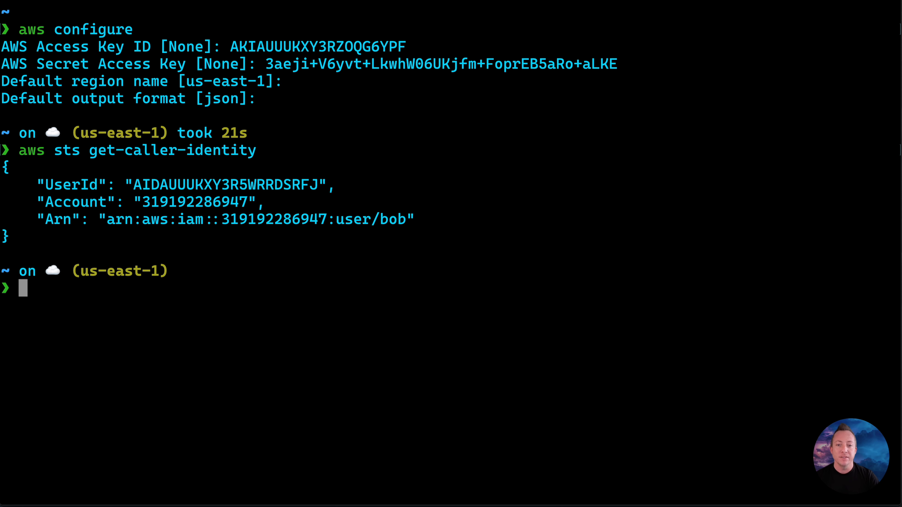
drag(414, 222, 63, 218)
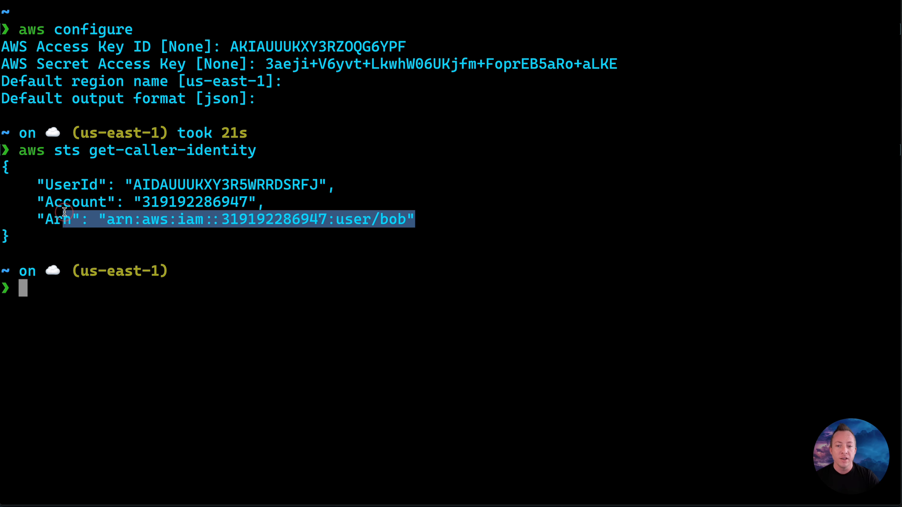
click(48, 230)
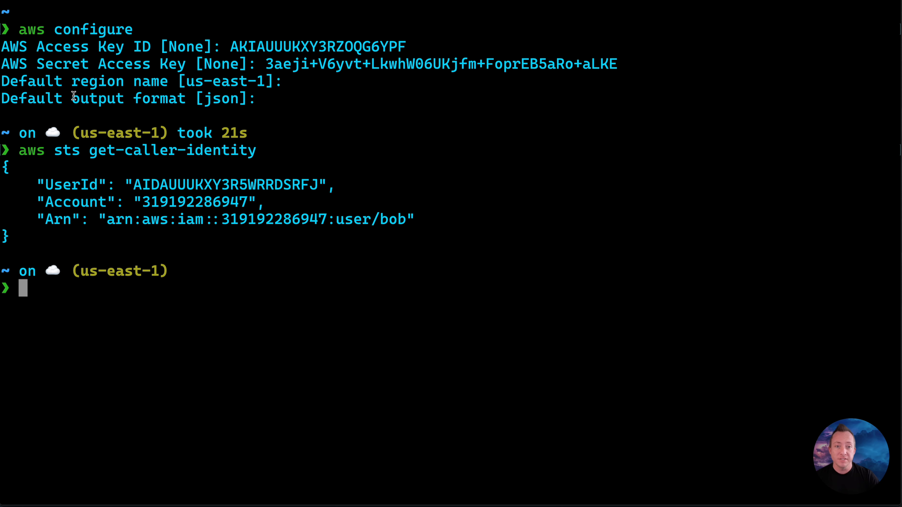
drag(23, 241, 1, 165)
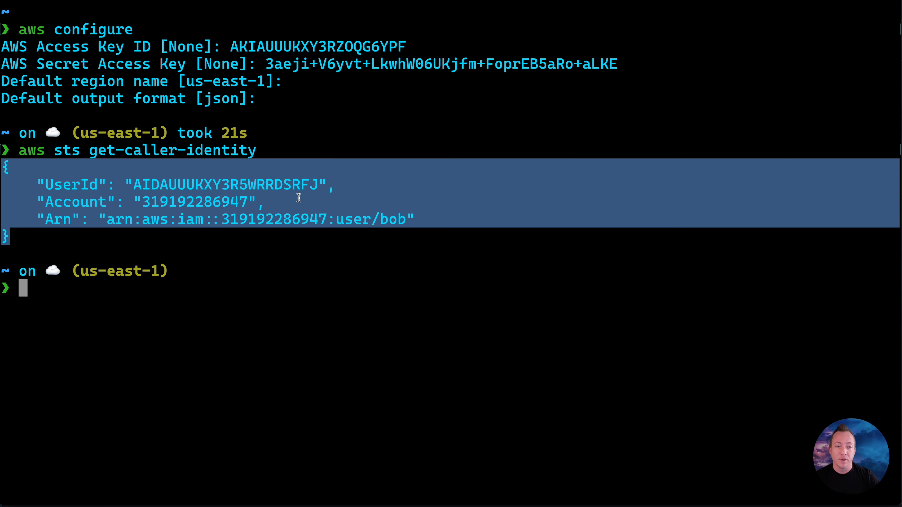
drag(407, 218, 328, 219)
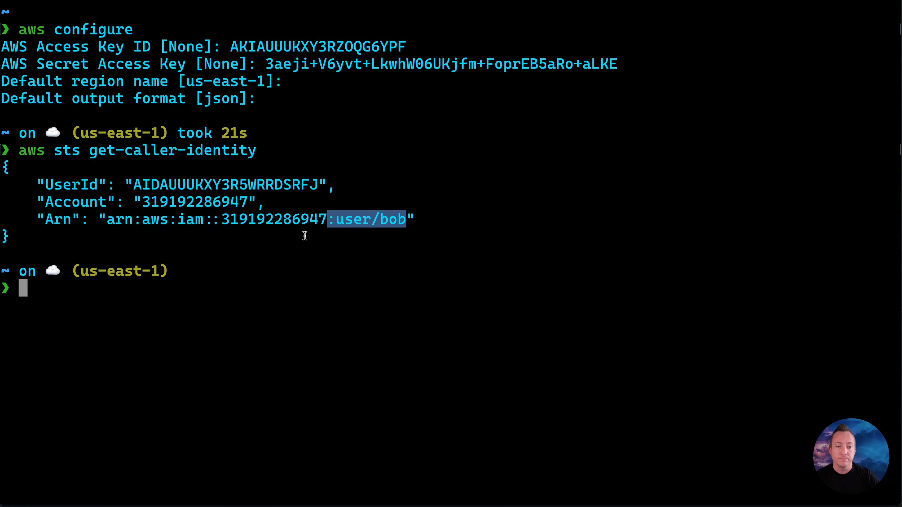
Step: Run aws iam list-roles to test the user's IAM permissions and read through the response
click(277, 287)
text(aws iam l)
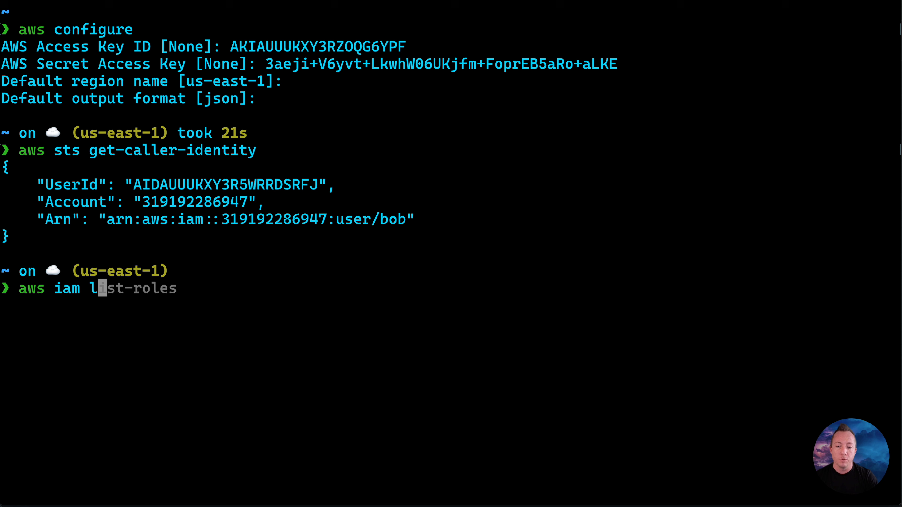
key(Right)
key(Return)
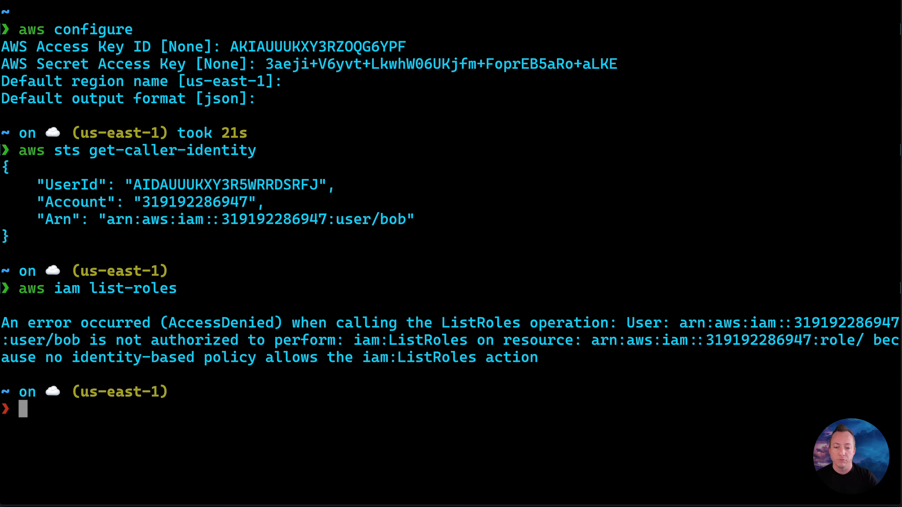
drag(170, 323, 276, 325)
drag(434, 323, 519, 328)
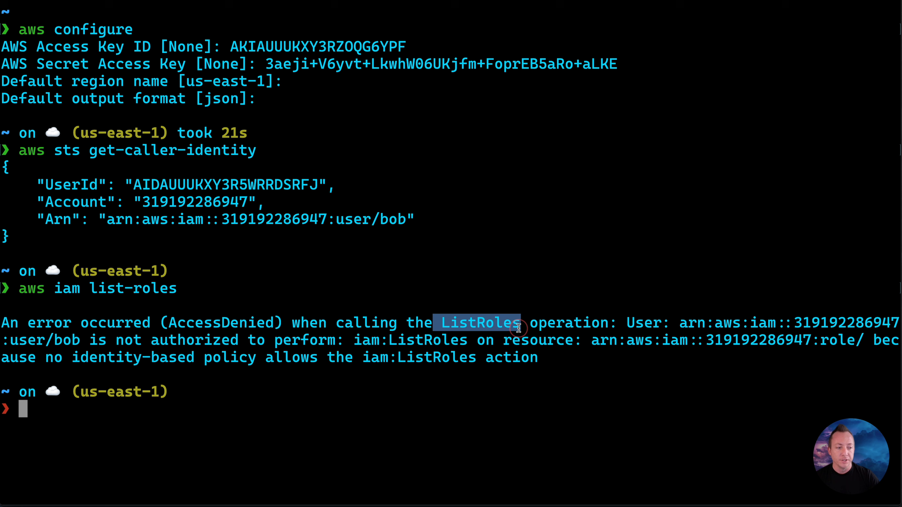
drag(56, 341, 362, 341)
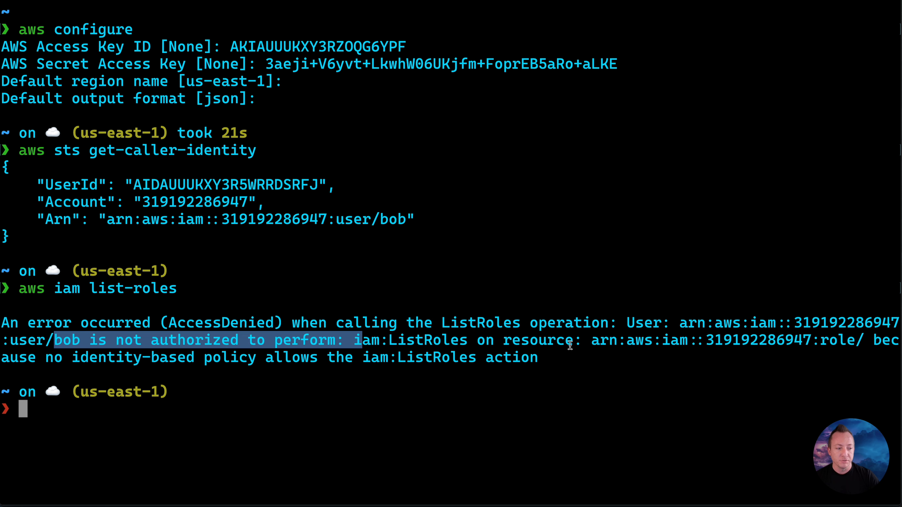
drag(46, 358, 417, 360)
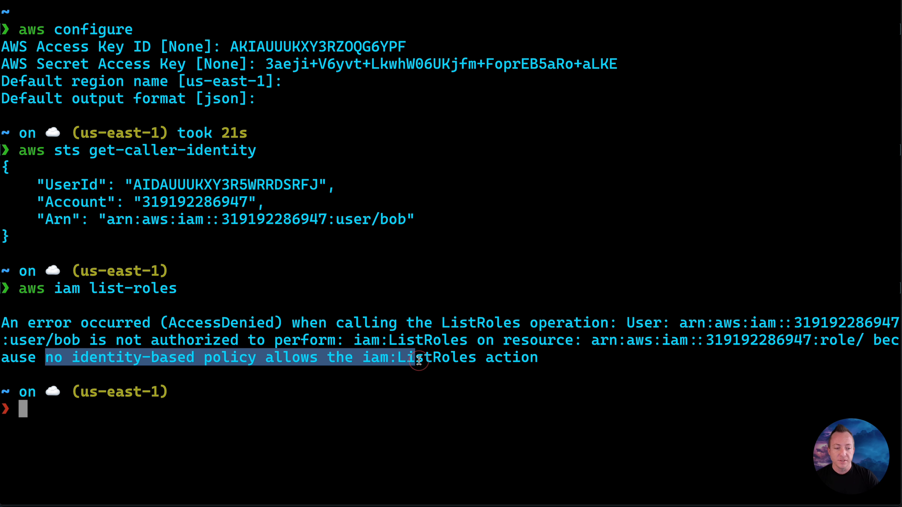
click(533, 363)
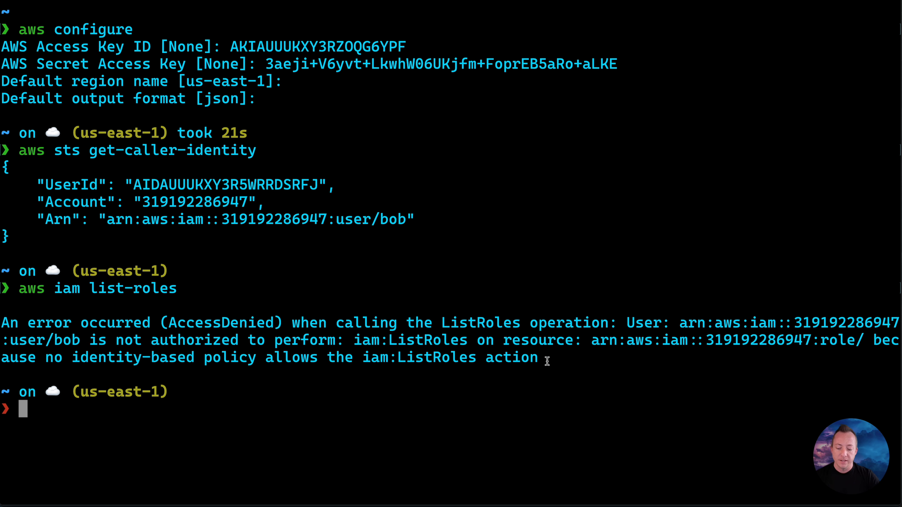
Step: Switch back to the AWS console, finish the access key wizard without downloading the secret, and show the user's permissions policies
key(super+Tab)
click(711, 368)
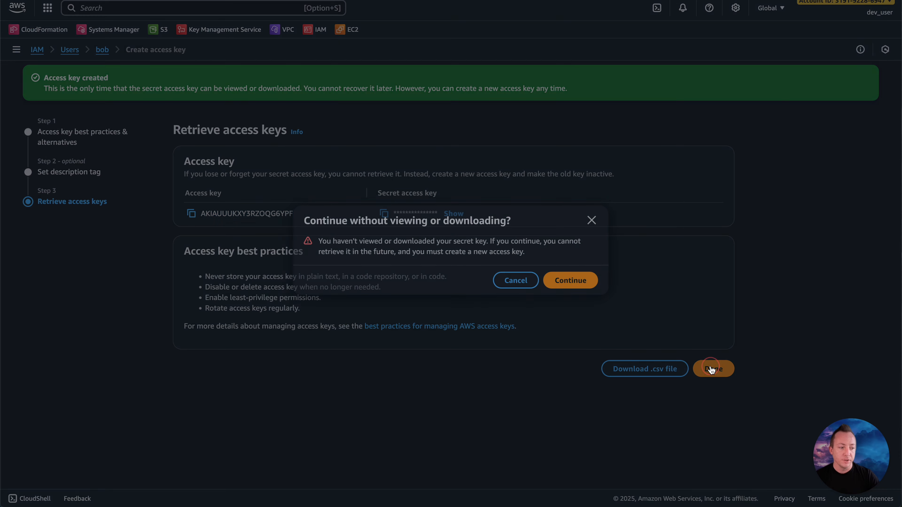
click(586, 284)
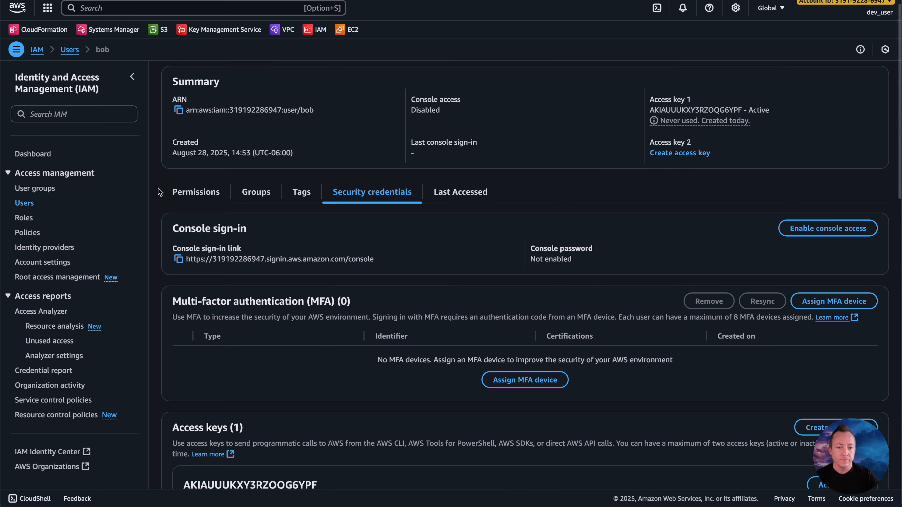
click(195, 192)
scroll(213, 273, down, 1)
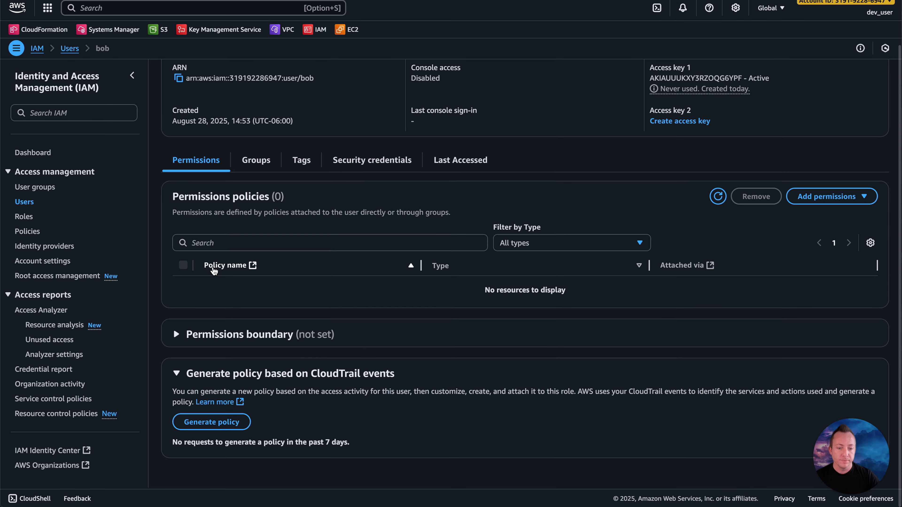
Step: From the user's group memberships, start adding the user to a group by creating a new user group named engineering
scroll(215, 271, up, 2)
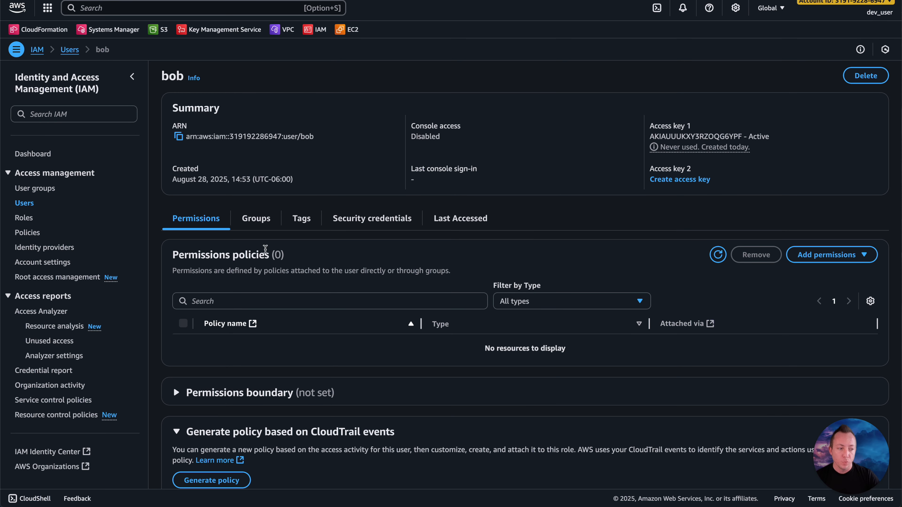
click(824, 255)
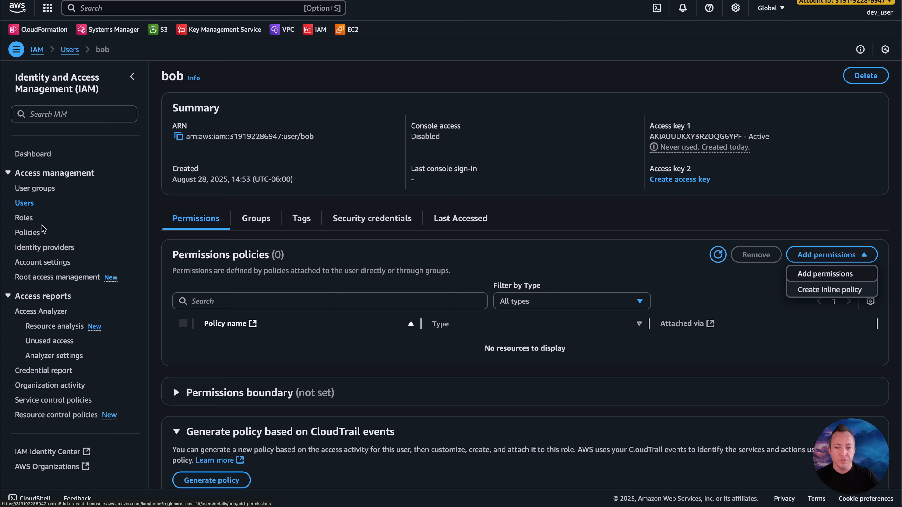
click(256, 218)
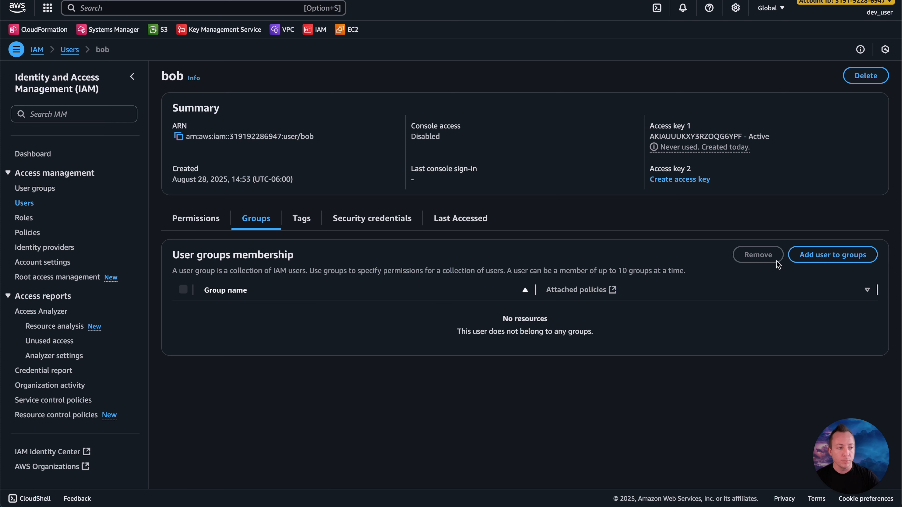
click(820, 257)
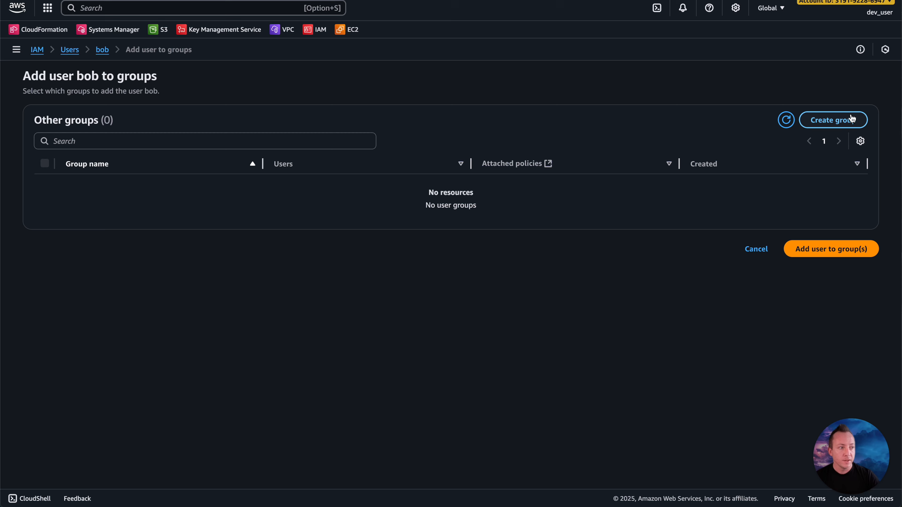
click(839, 121)
click(277, 91)
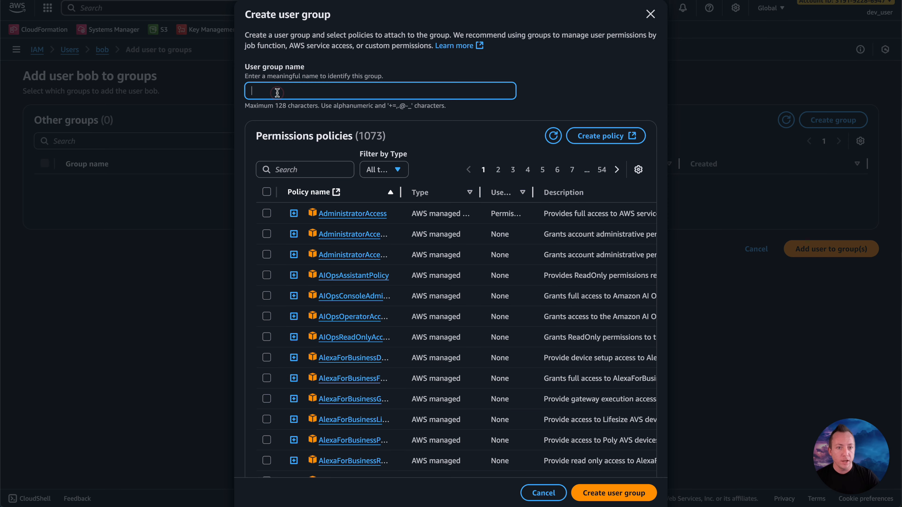
text(engineering)
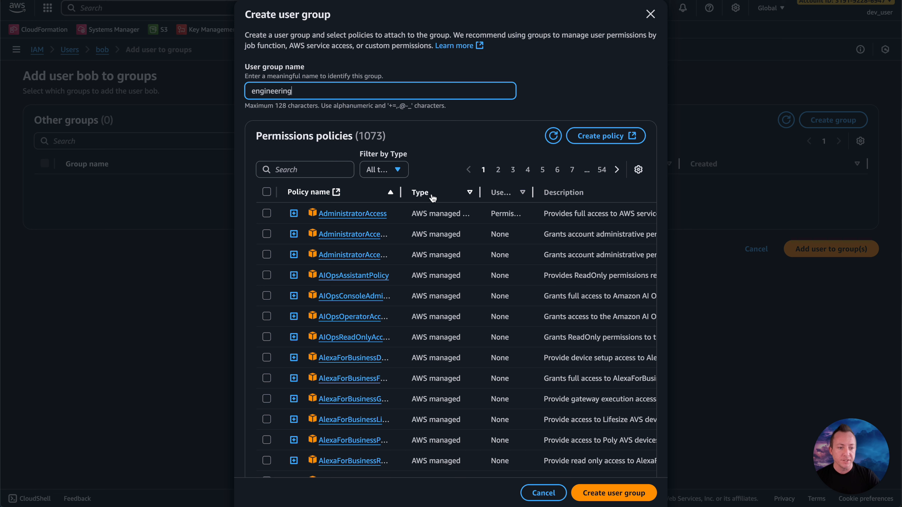
Step: Attach the AdministratorAccess policy to the new engineering group and create the group
click(401, 170)
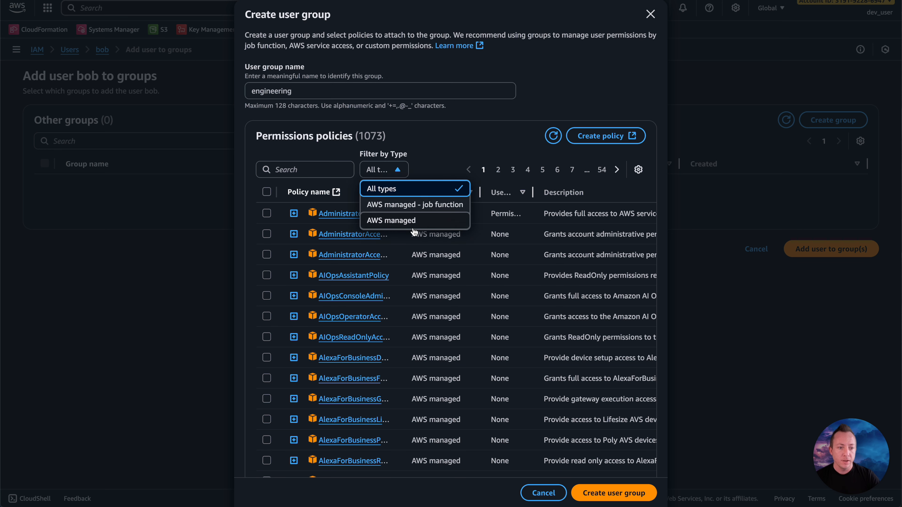
click(400, 168)
scroll(344, 373, down, 5)
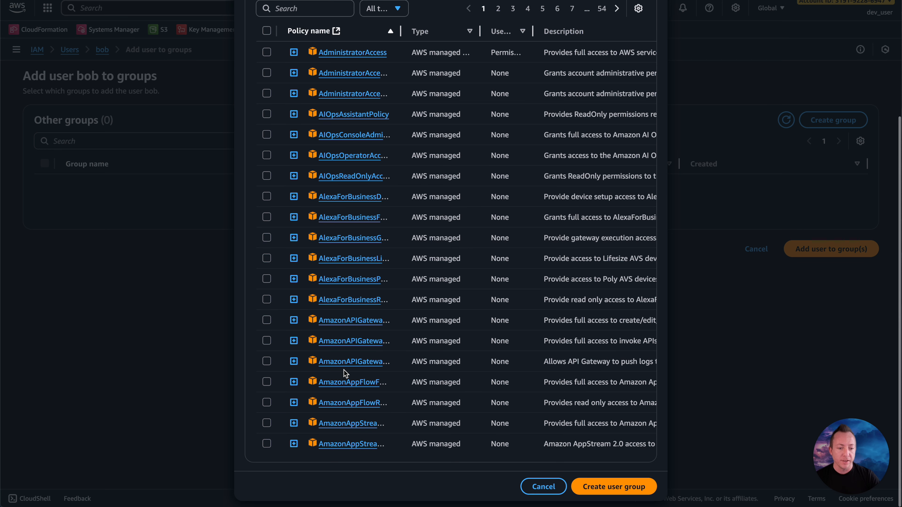
scroll(343, 373, up, 5)
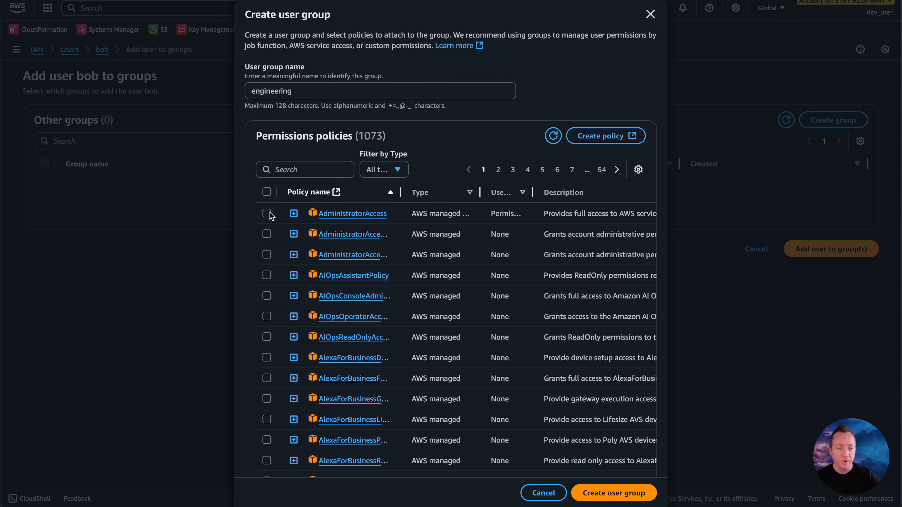
click(267, 214)
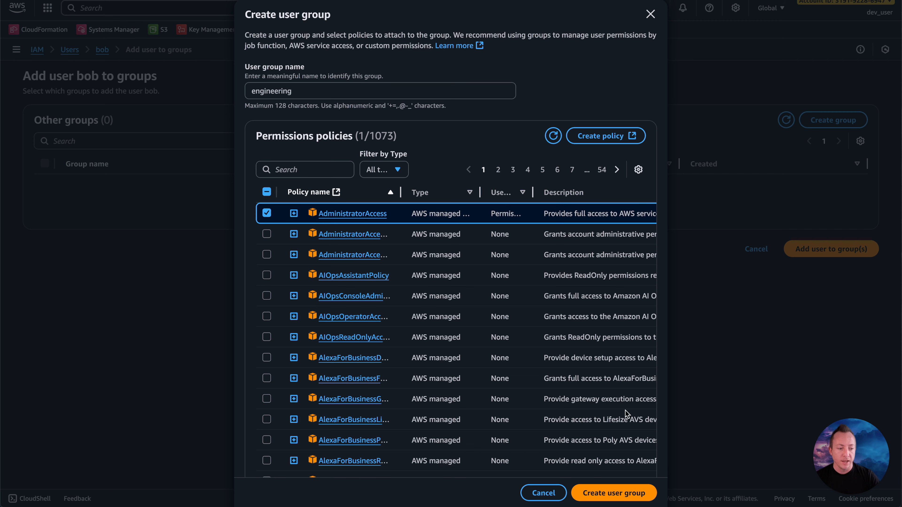
click(614, 495)
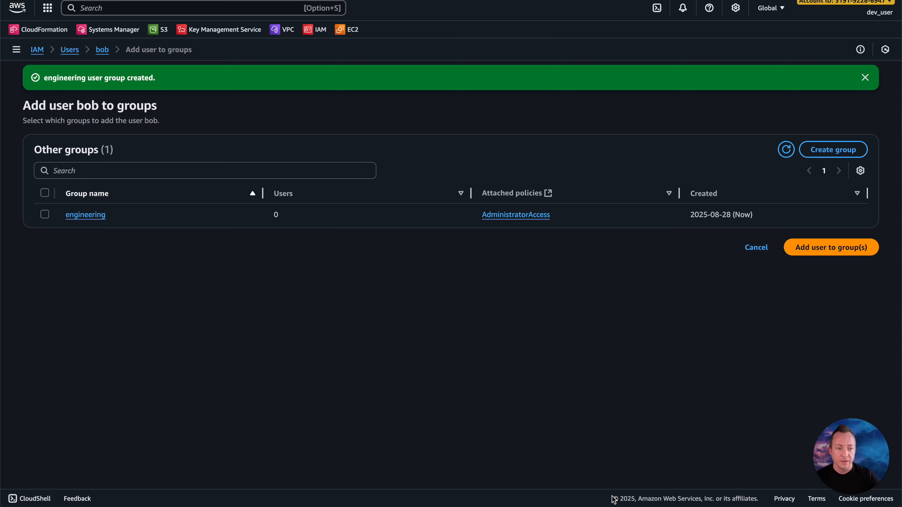
Step: Add the user to the engineering group
click(834, 251)
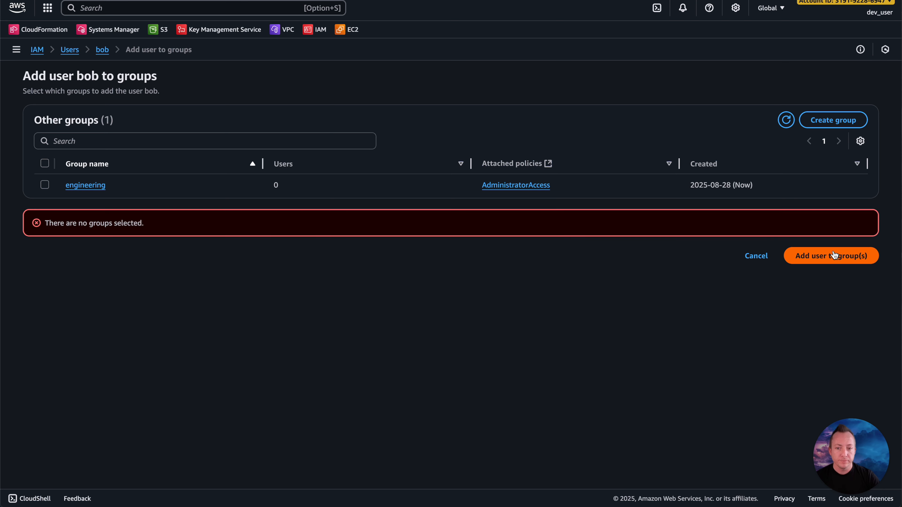
click(45, 185)
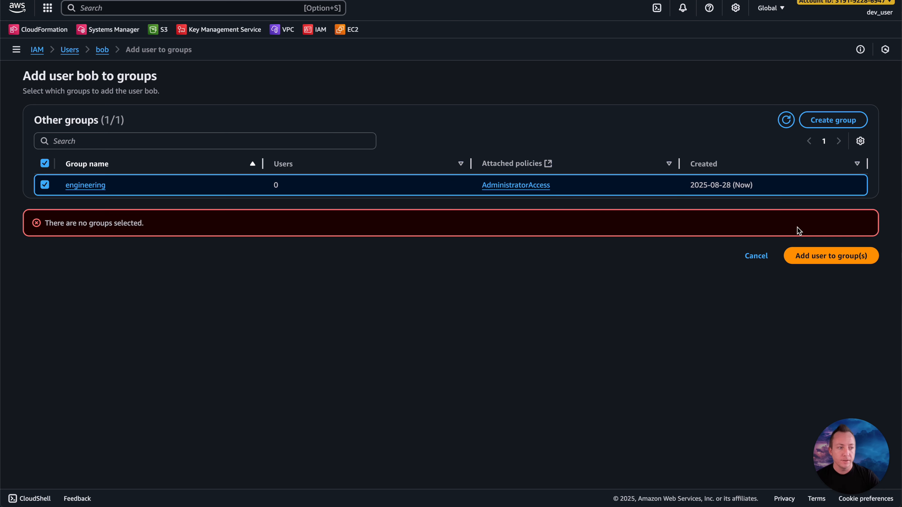
click(829, 256)
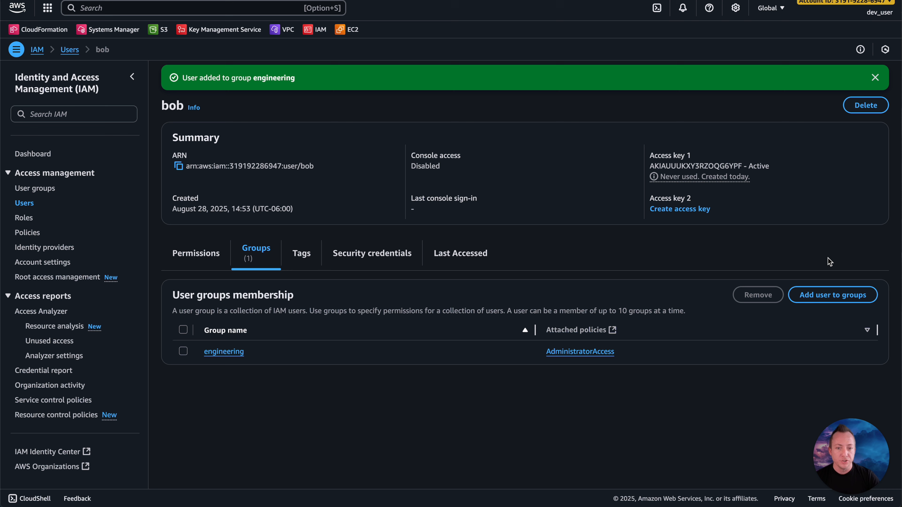
Step: Review the user's permissions policies and how they are attached, and return to the group memberships
click(199, 254)
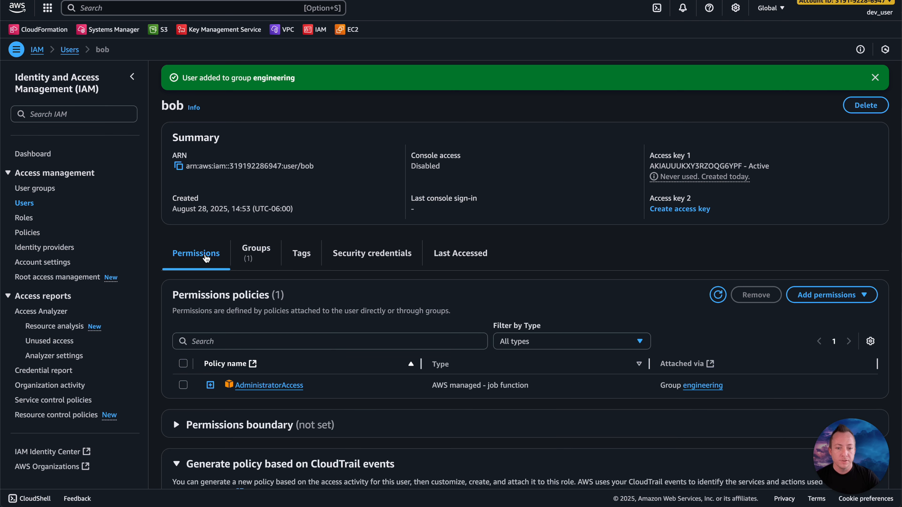
scroll(225, 281, down, 1)
scroll(224, 280, down, 2)
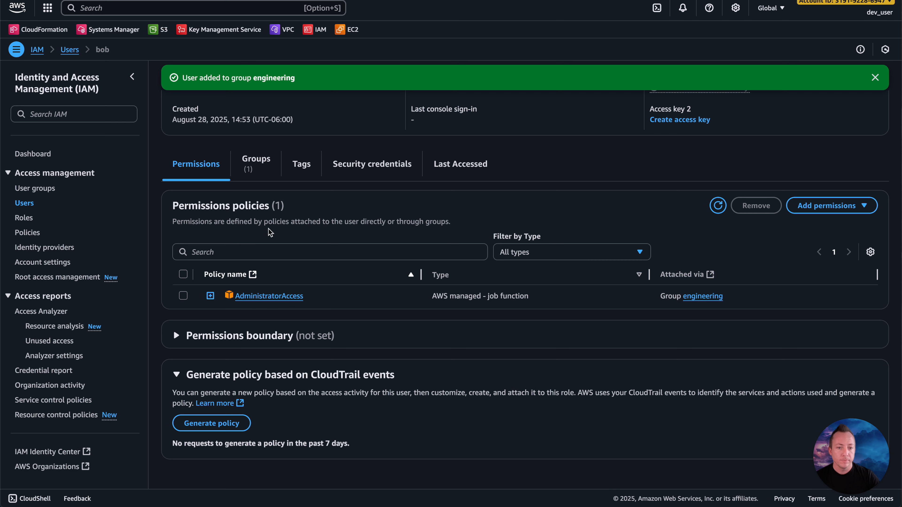
click(256, 163)
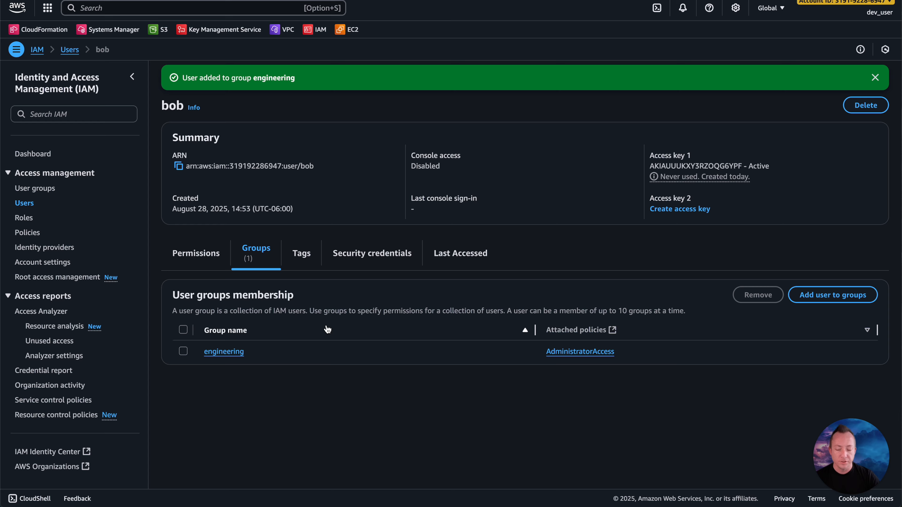
Step: Switch to the terminal, clear it, and rerun aws iam list-roles to test the group's permissions, closing the output after viewing it
key(super+Tab)
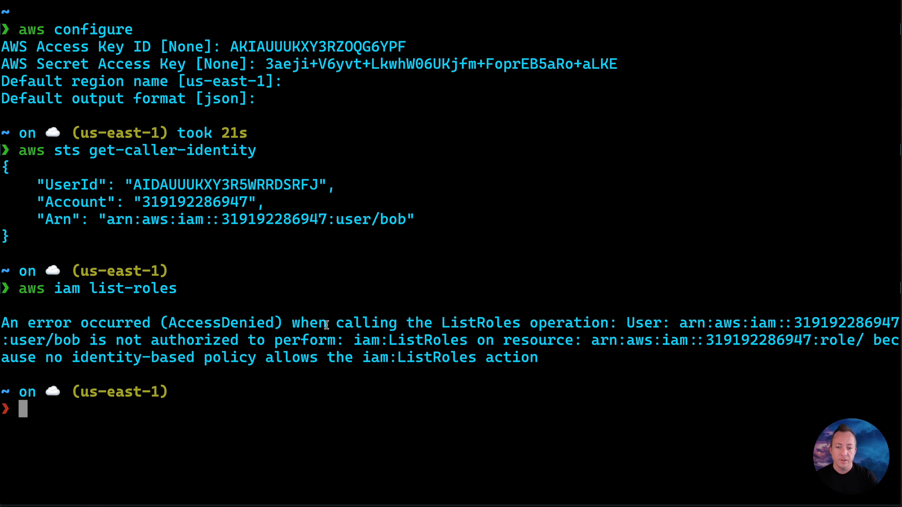
text(clear')
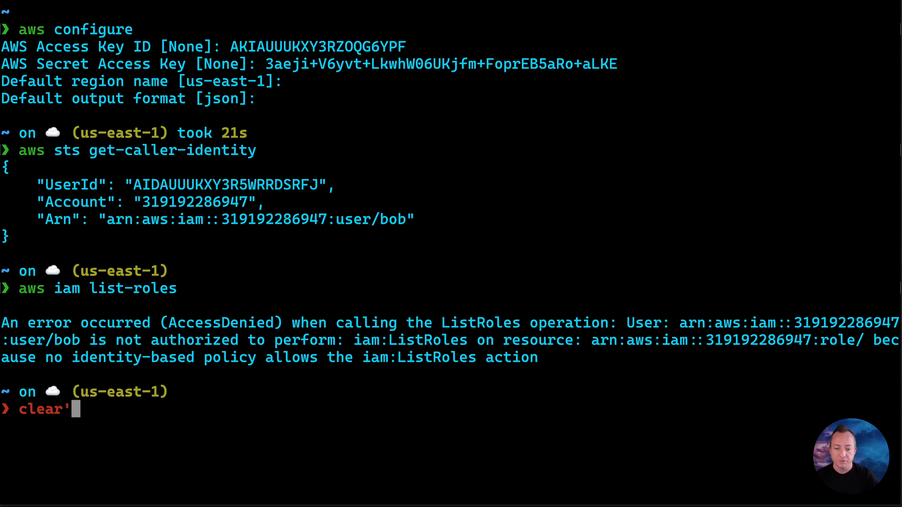
key(BackSpace)
key(Return)
key(Up)
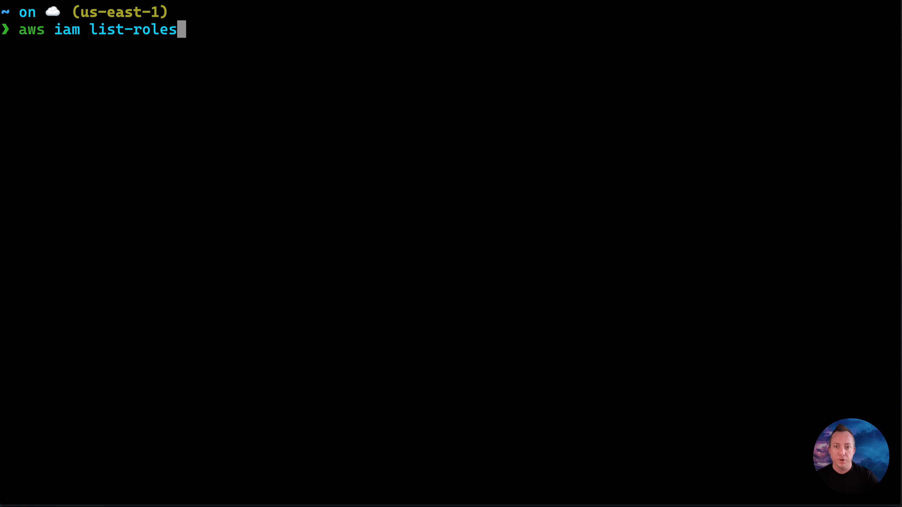
key(Return)
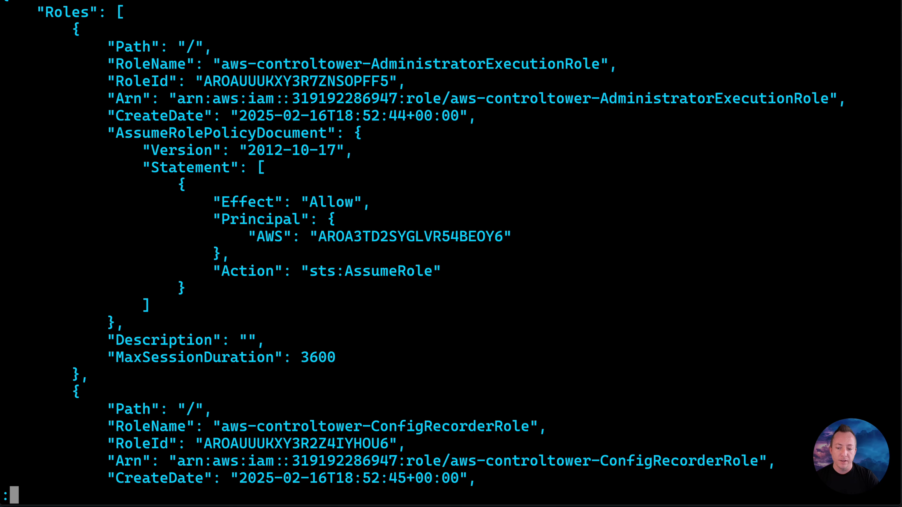
key(q)
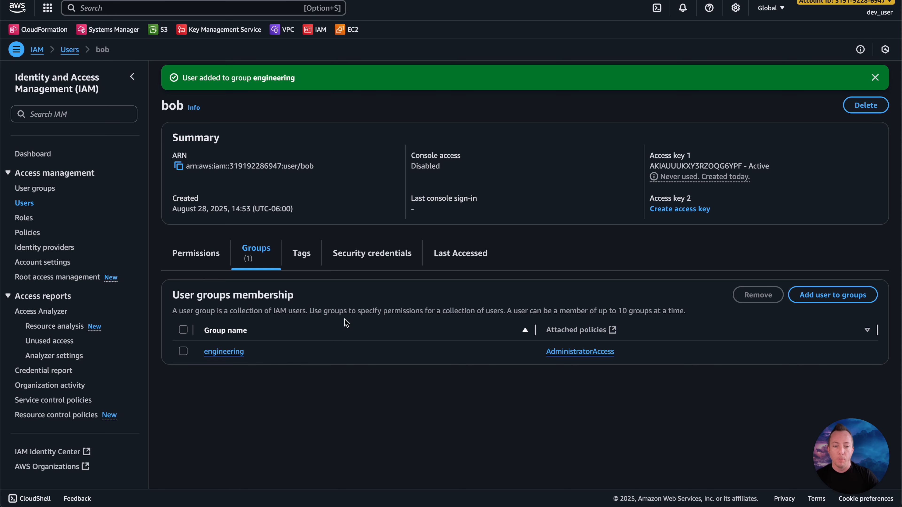
Step: In the AWS console, open the engineering group and remove the user from it
click(224, 353)
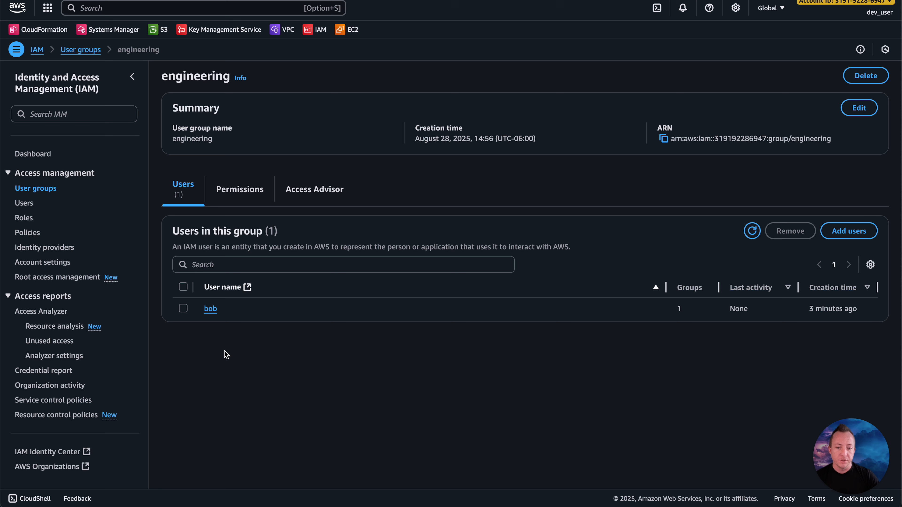
click(183, 308)
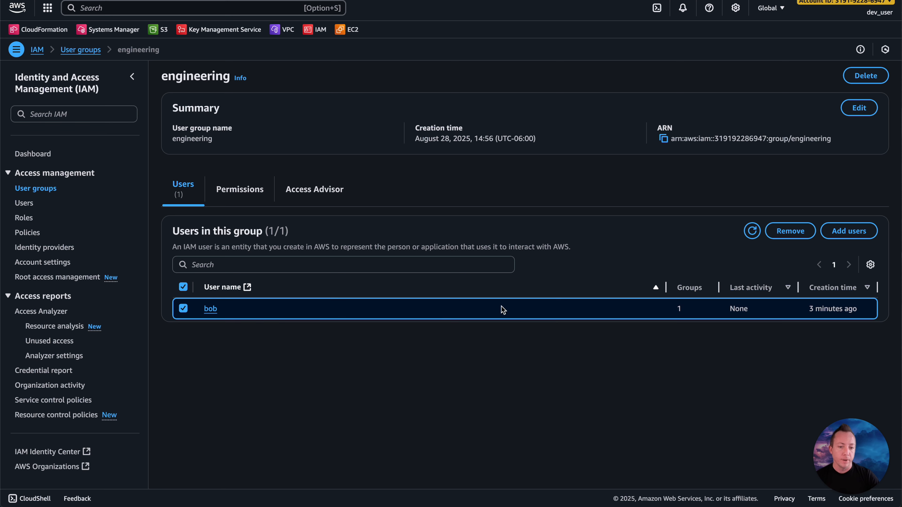
click(789, 231)
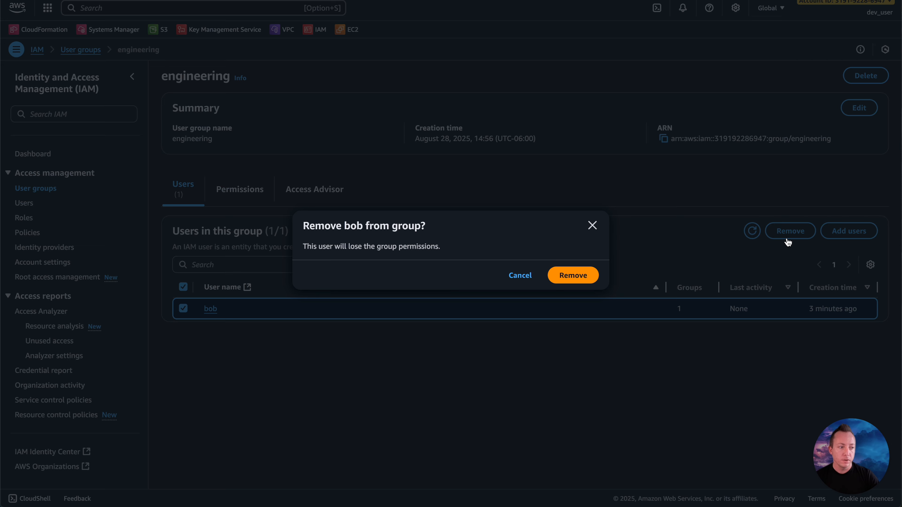
click(583, 279)
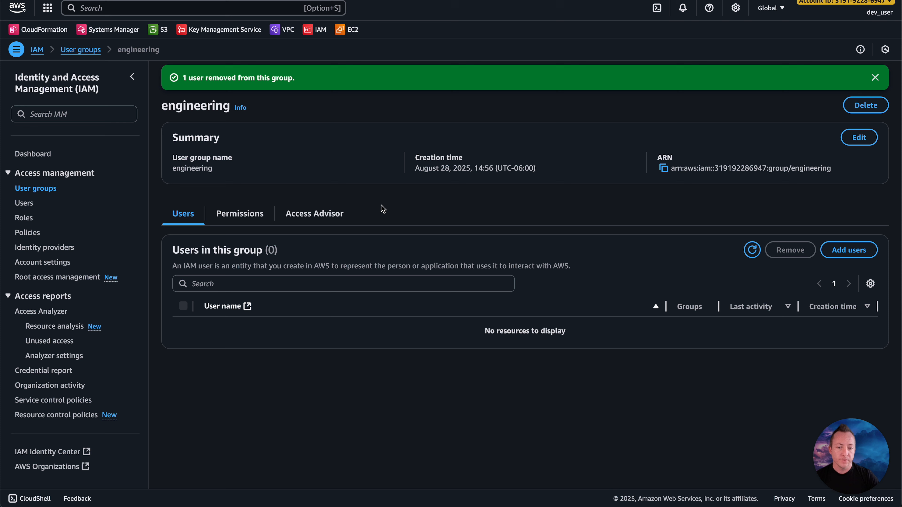
Step: Reopen the user's details and check the permissions policies and group memberships
click(30, 207)
click(200, 177)
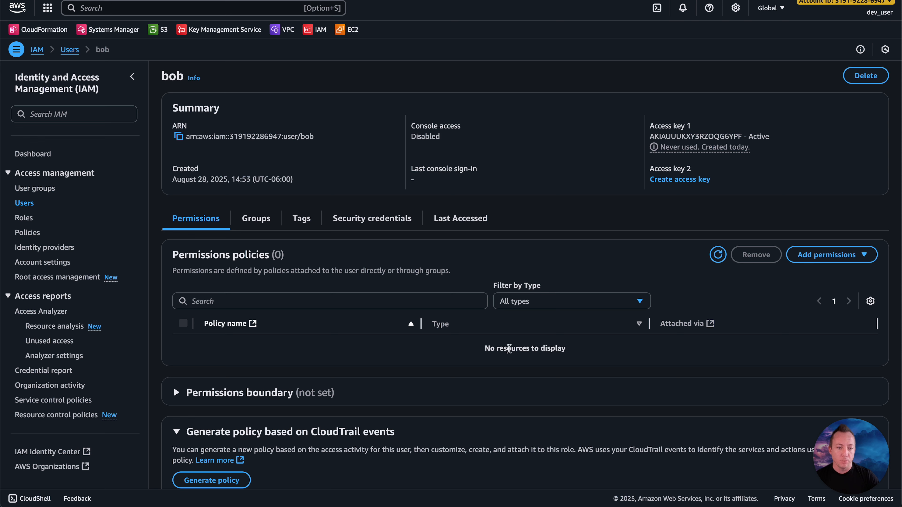
click(256, 219)
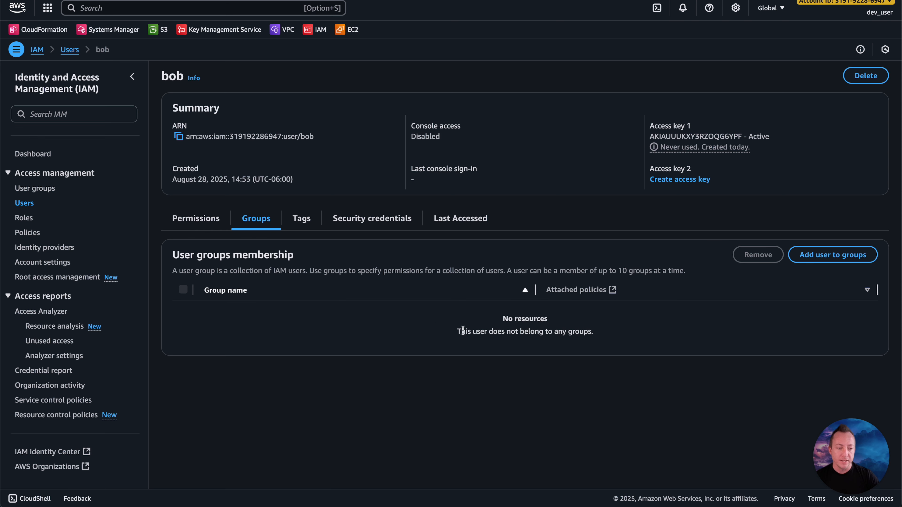
Step: Switch to the terminal, clear it and rerun aws iam list-roles, read the response, and return to the AWS console
key(super+Tab)
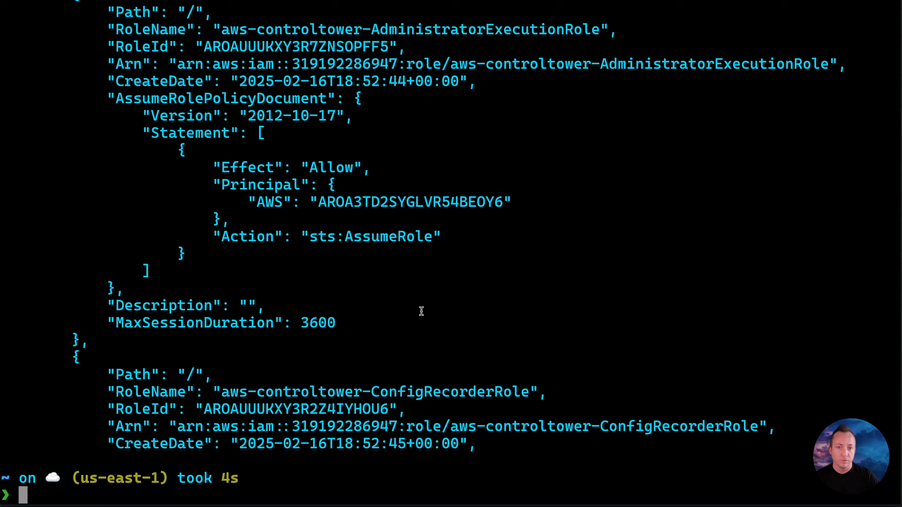
text(clear)
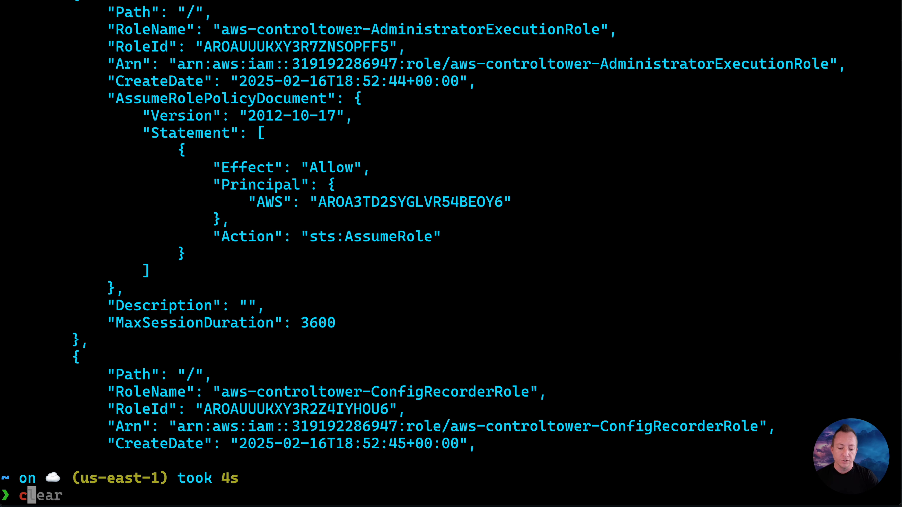
key(Return)
key(Up)
key(Up)
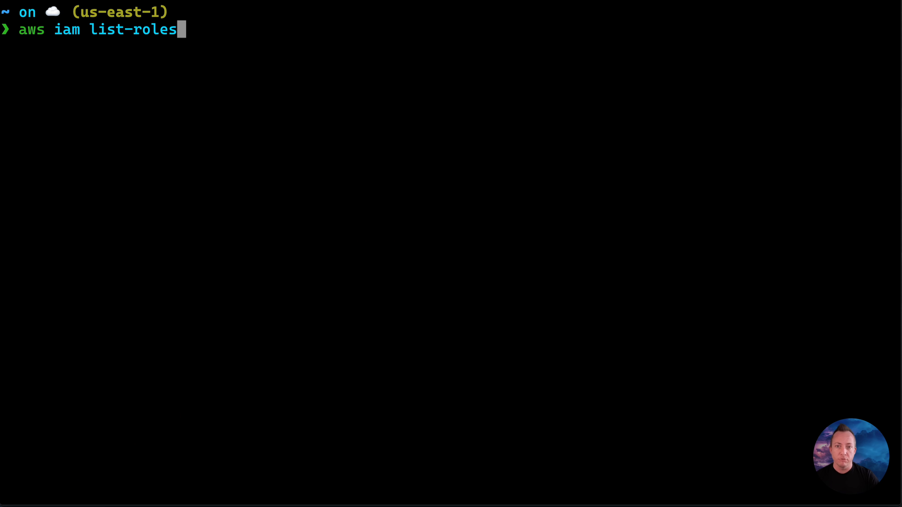
key(Return)
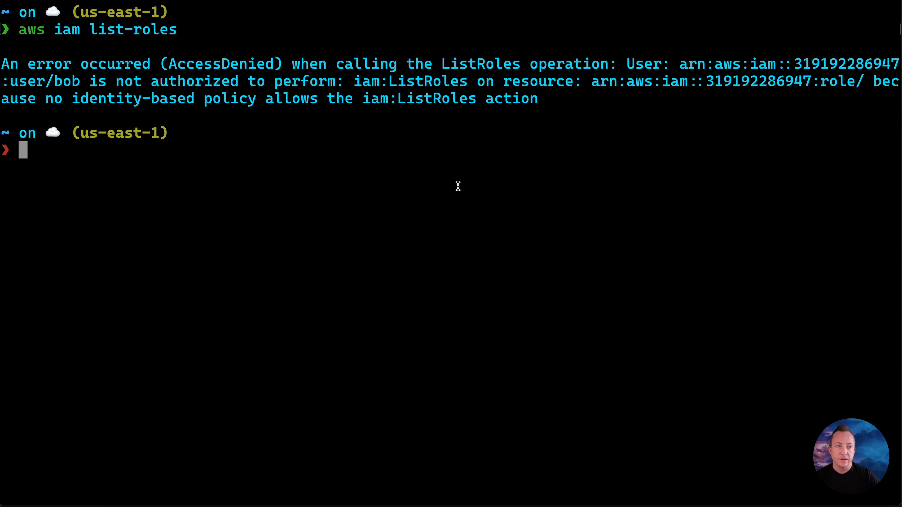
drag(538, 101, 114, 81)
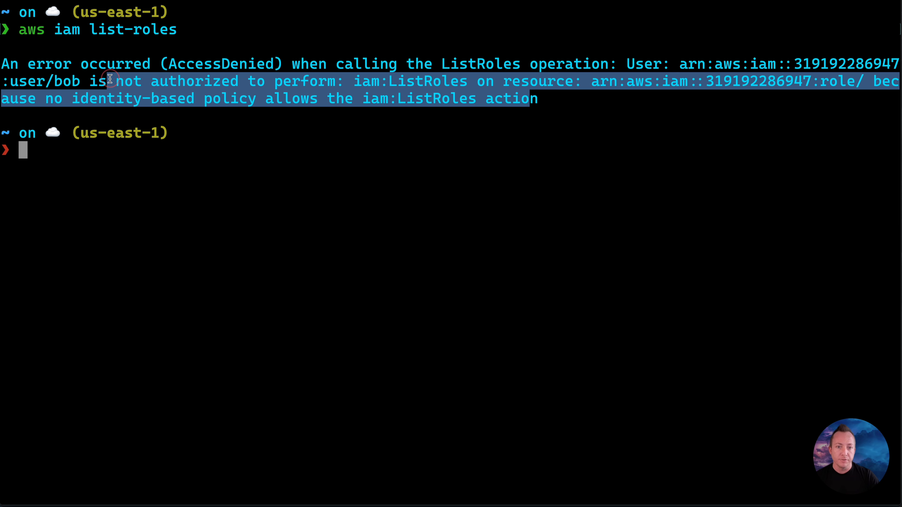
click(134, 101)
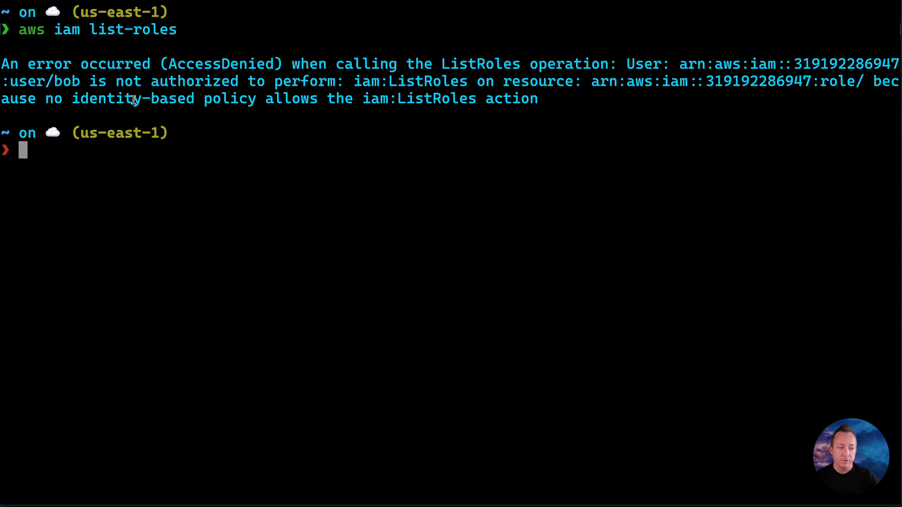
key(super+Tab)
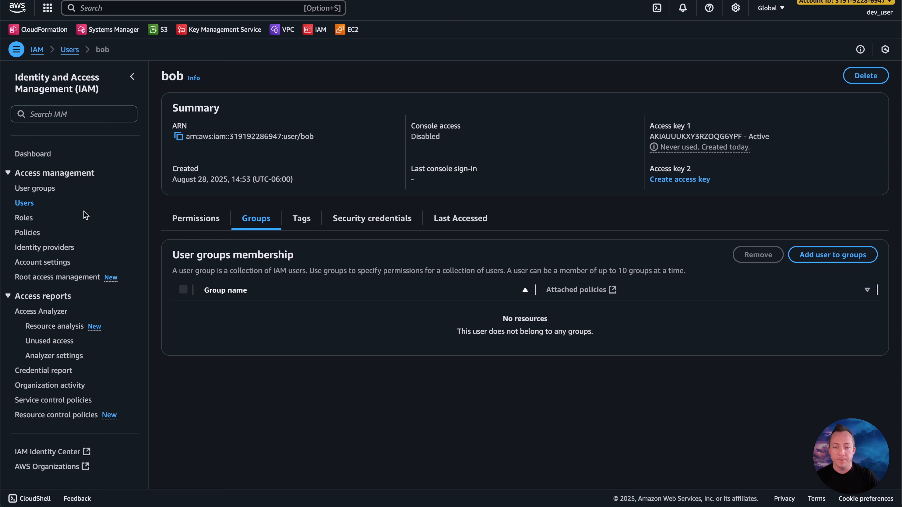
Step: Open the list of IAM roles and look through the existing roles, their trusted entities and last activity
click(31, 222)
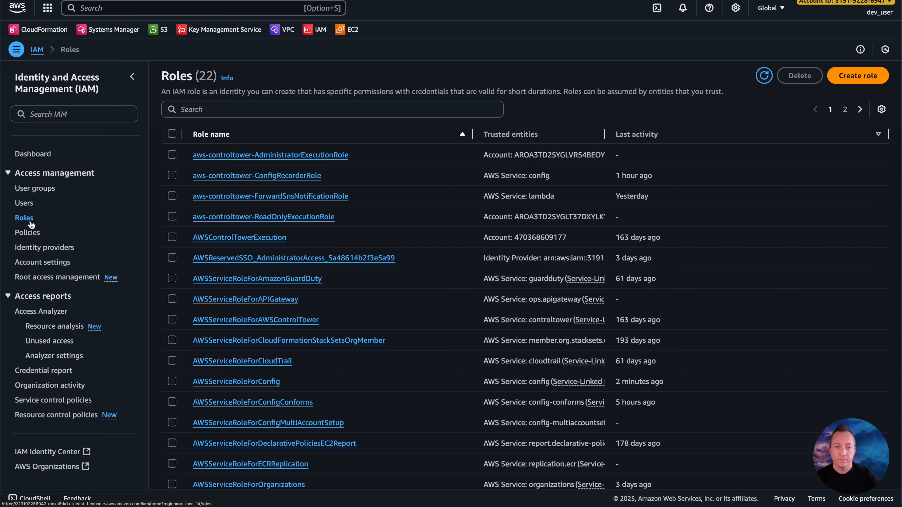
scroll(292, 146, down, 3)
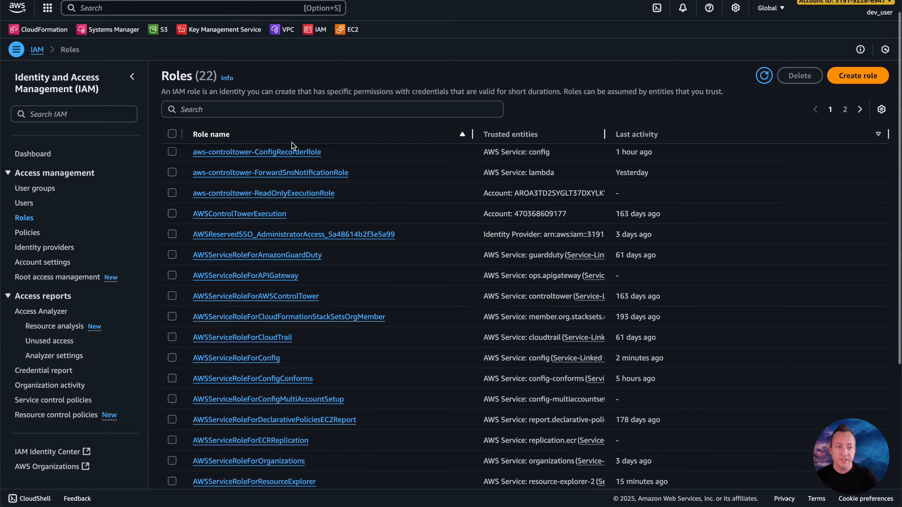
scroll(298, 226, down, 4)
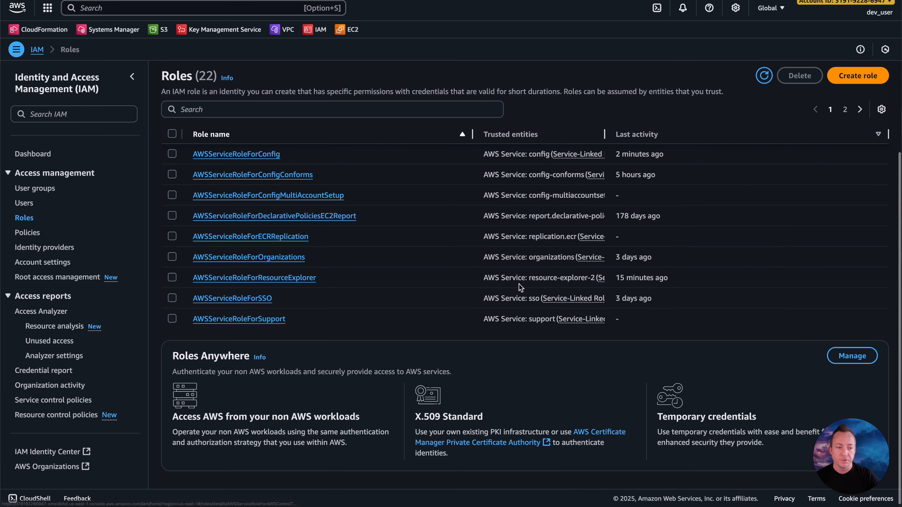
scroll(507, 207, up, 7)
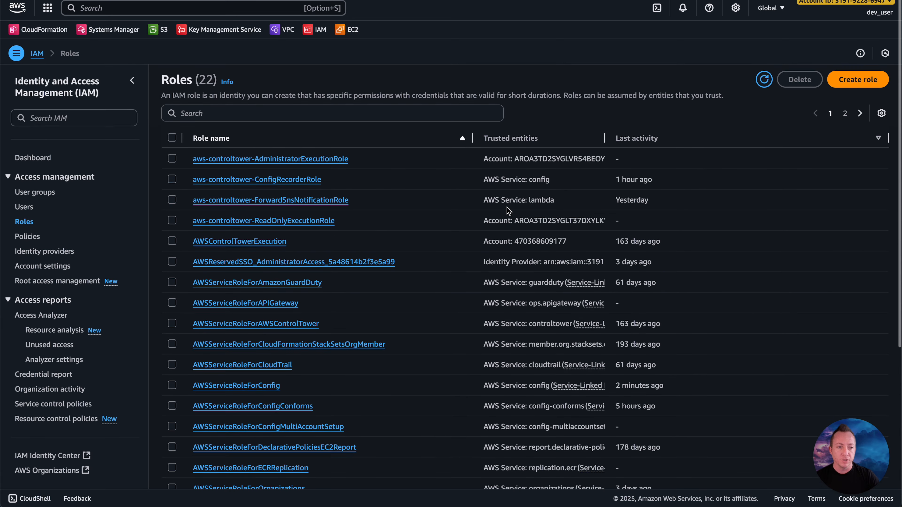
Step: Start creating a new role and choose Custom trust policy as its trusted entity type
click(837, 80)
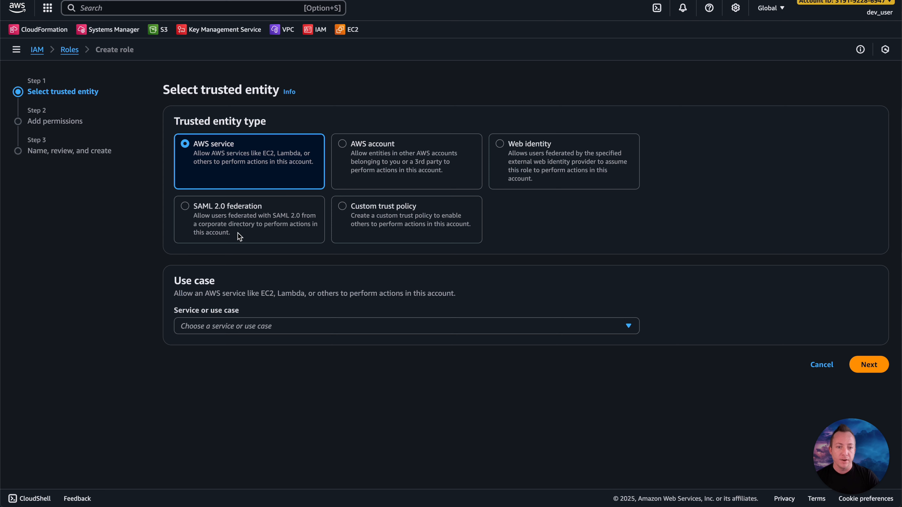
click(524, 144)
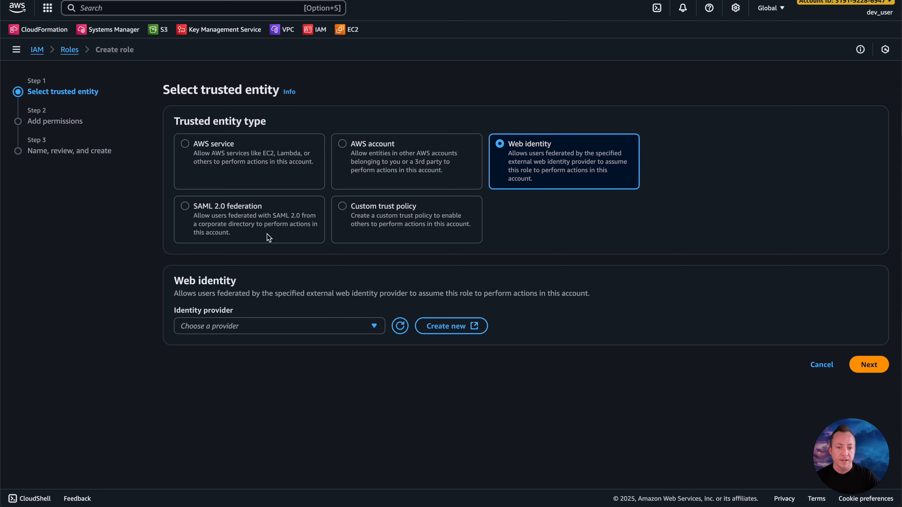
click(292, 327)
click(377, 225)
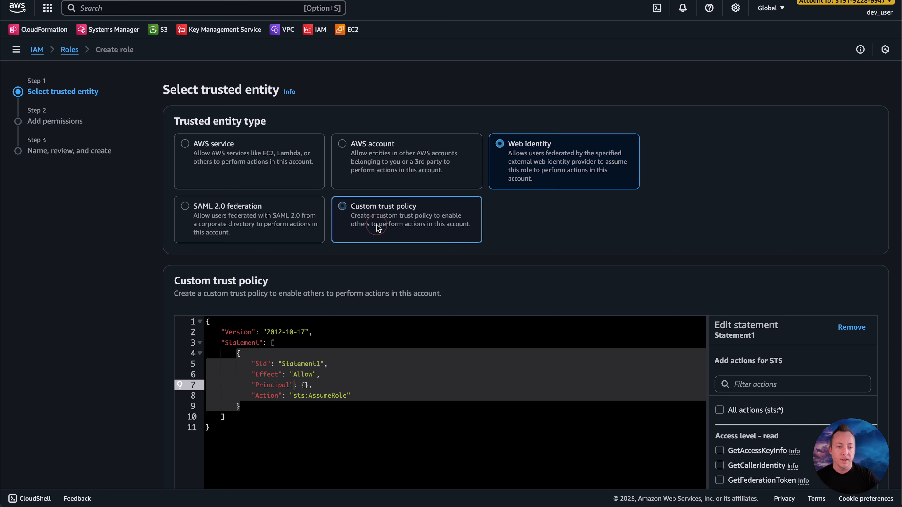
Step: Delete the Sid line from the custom trust policy and place the cursor in the empty Principal element
scroll(377, 224, down, 6)
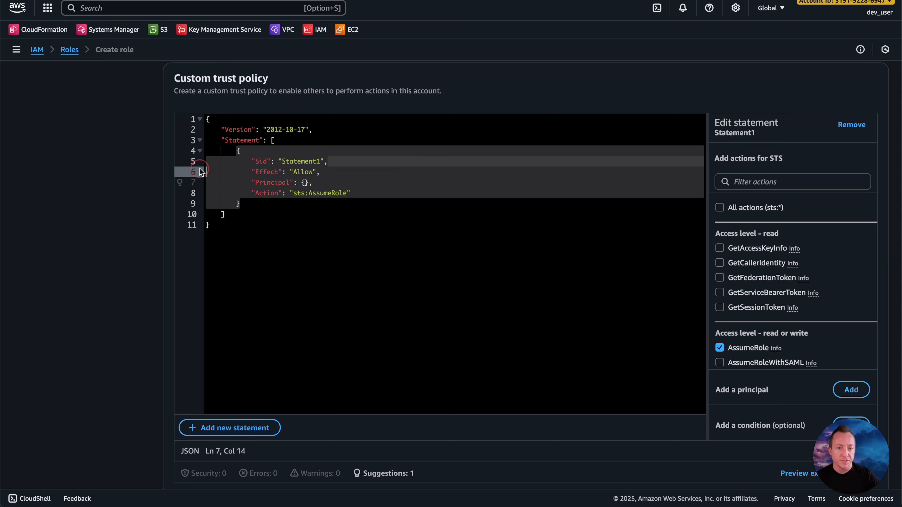
click(195, 162)
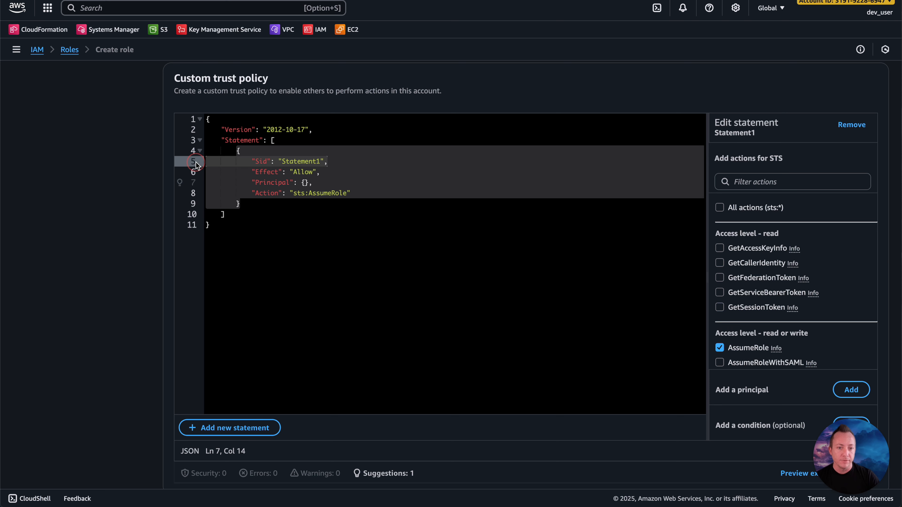
shift+click(331, 162)
key(BackSpace)
key(BackSpace)
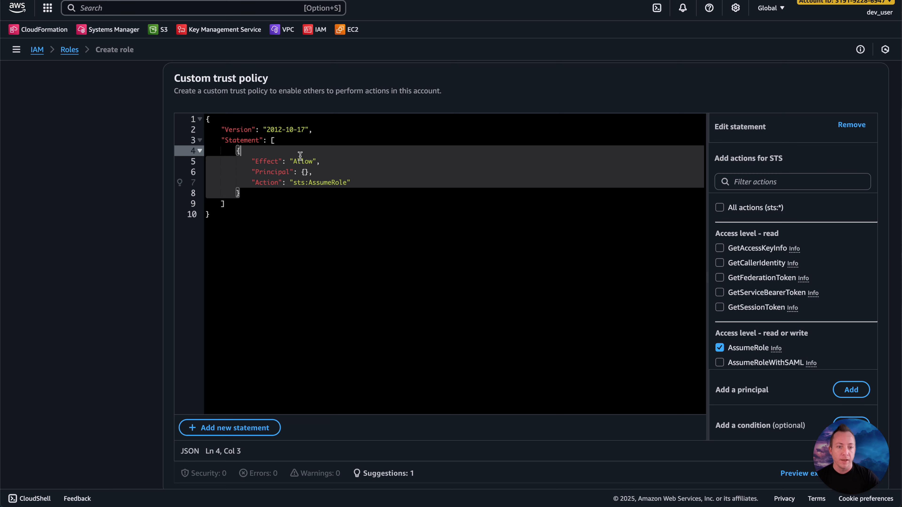
click(300, 161)
click(281, 162)
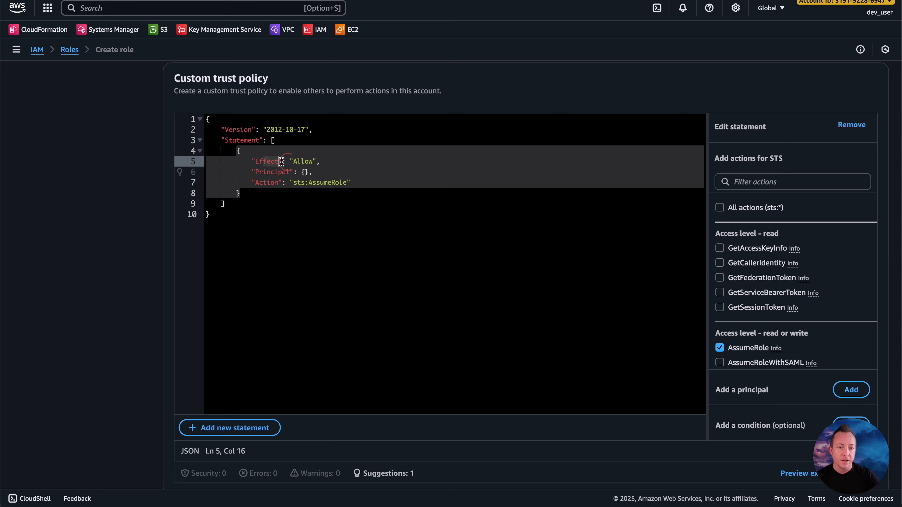
click(305, 173)
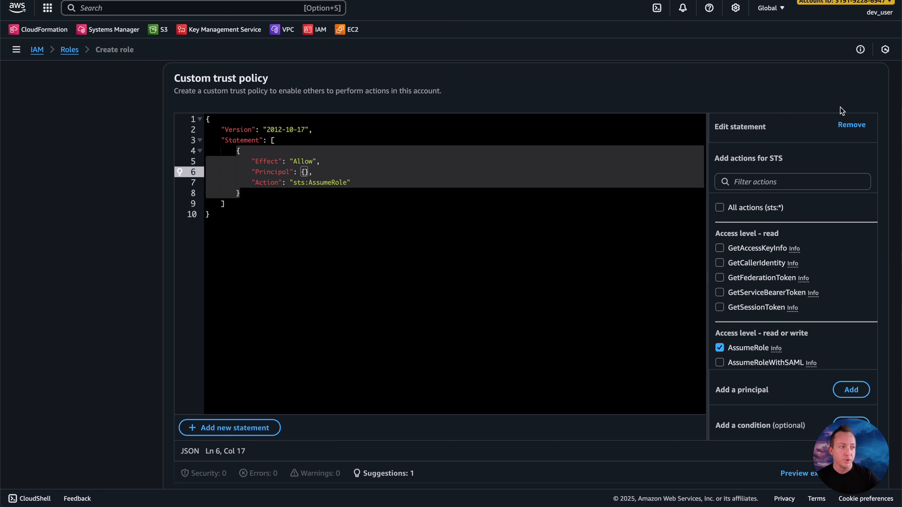
Step: Copy the AWS account ID from the signed-in account's details and close the details
click(848, 5)
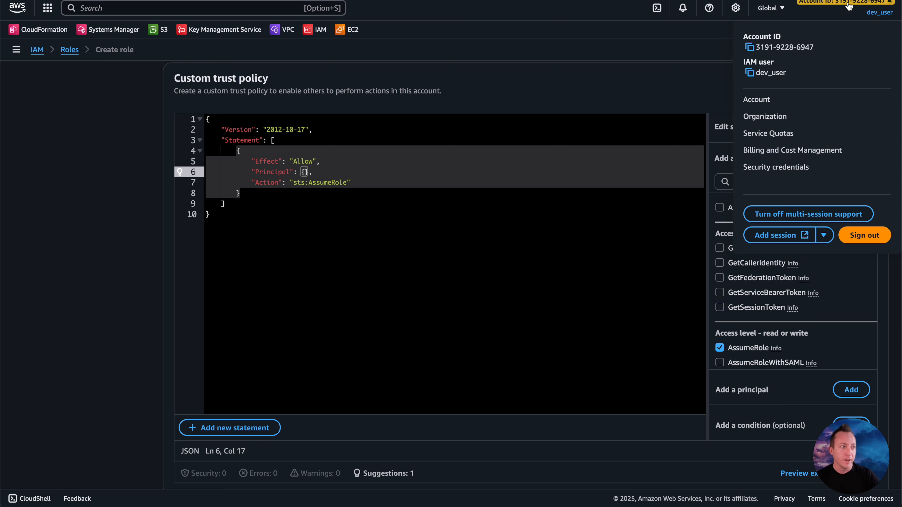
click(749, 47)
click(684, 89)
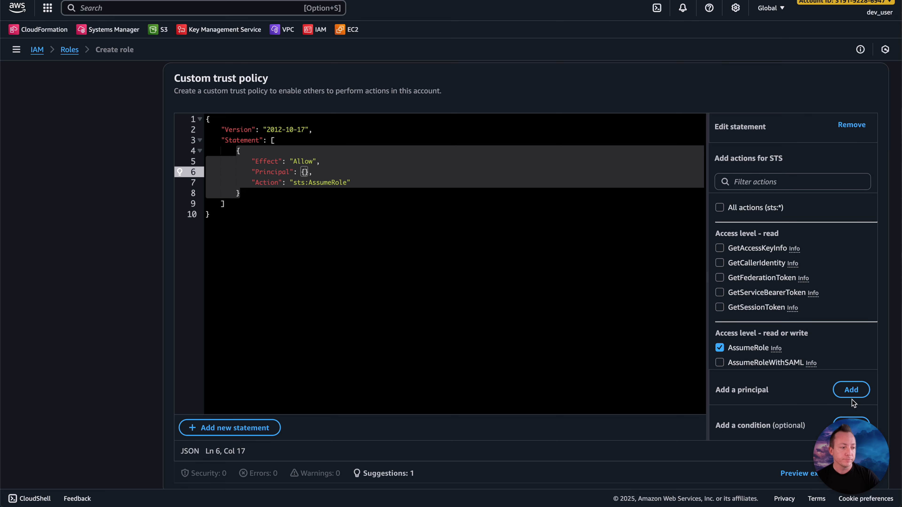
Step: Start adding a principal to the statement with the type IAM users, and try to submit it with the placeholder ARN
click(855, 393)
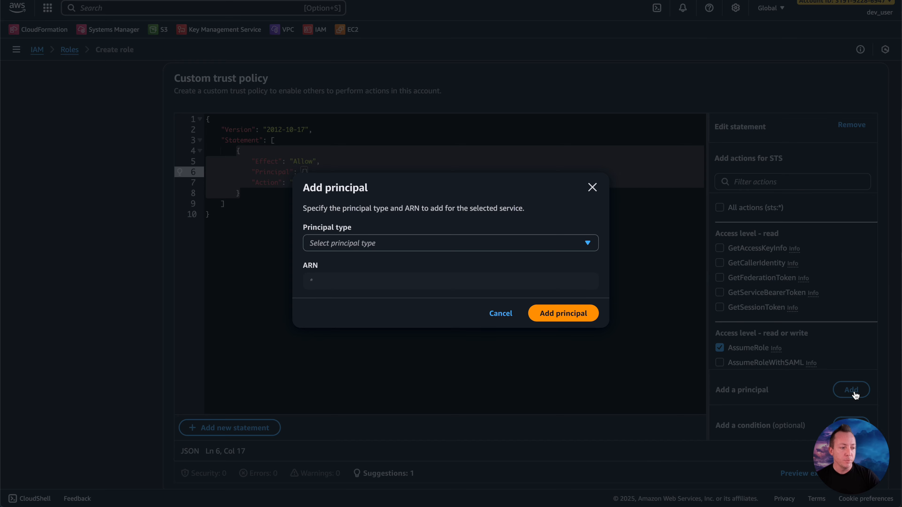
click(352, 244)
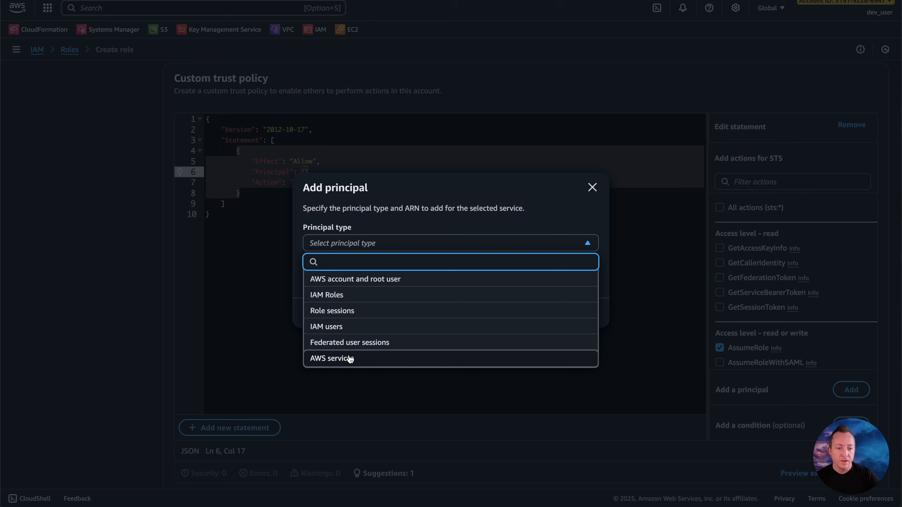
click(347, 328)
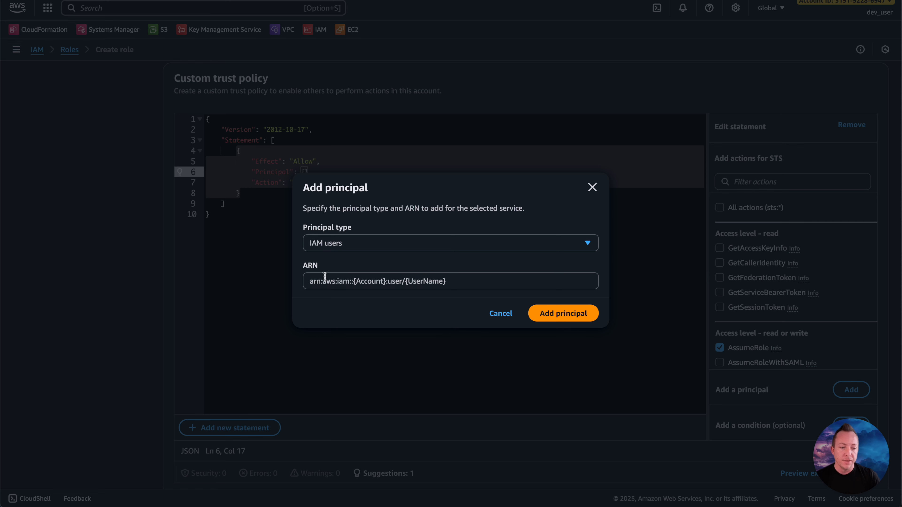
drag(456, 281, 258, 284)
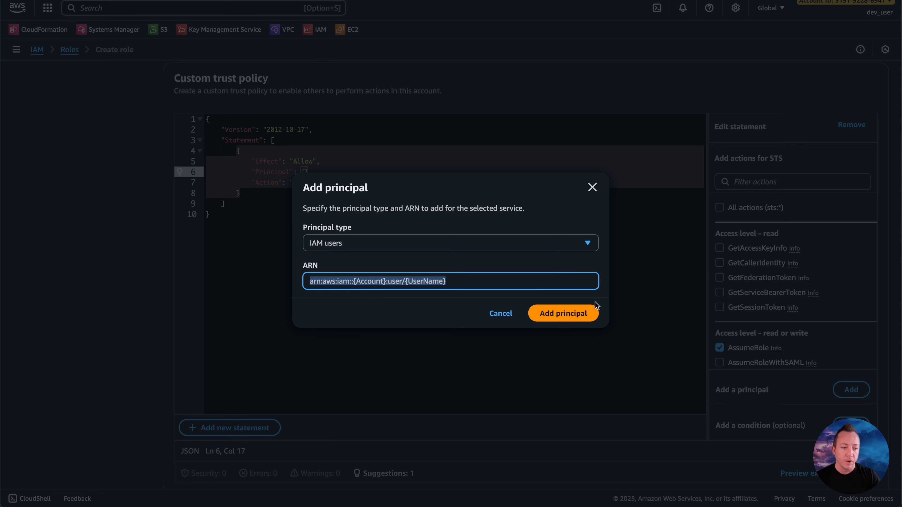
click(568, 314)
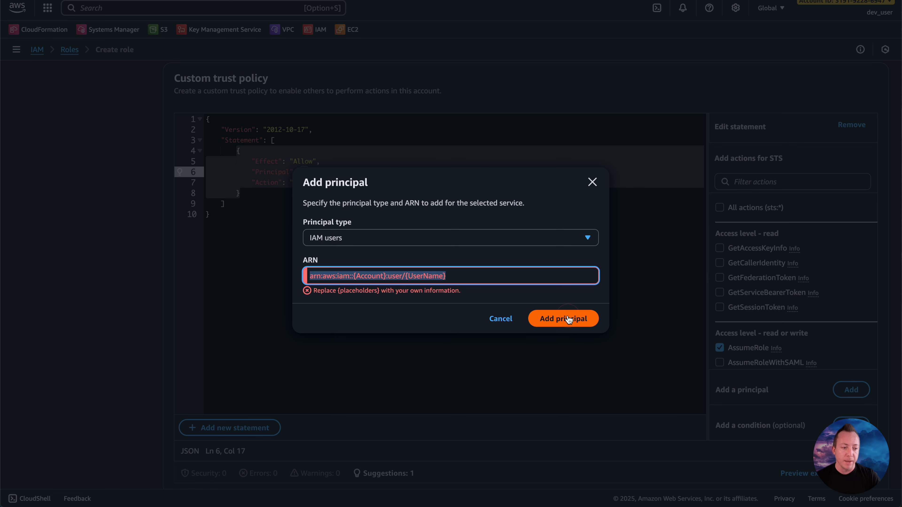
Step: Replace the {Account} and {UserName} placeholders in the principal's ARN with the account ID and the IAM user's name
click(367, 276)
drag(387, 276, 353, 277)
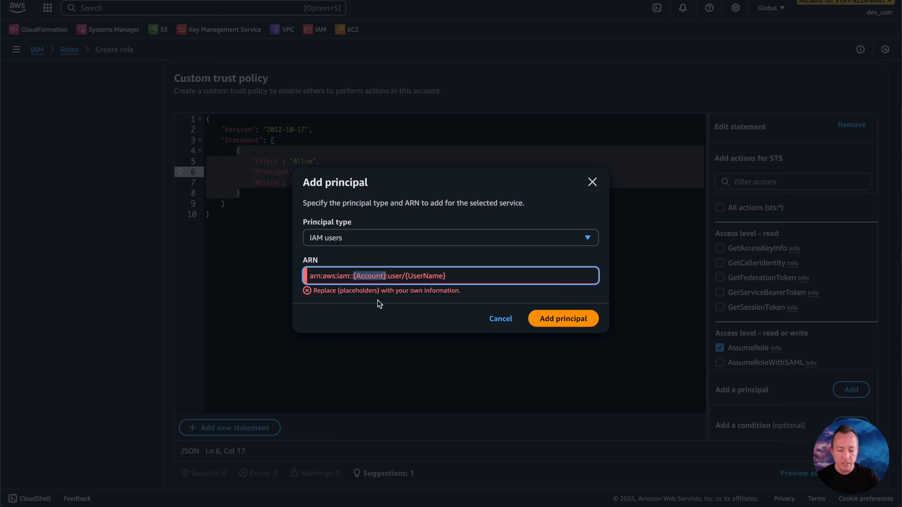
key(super+v)
drag(468, 281, 425, 281)
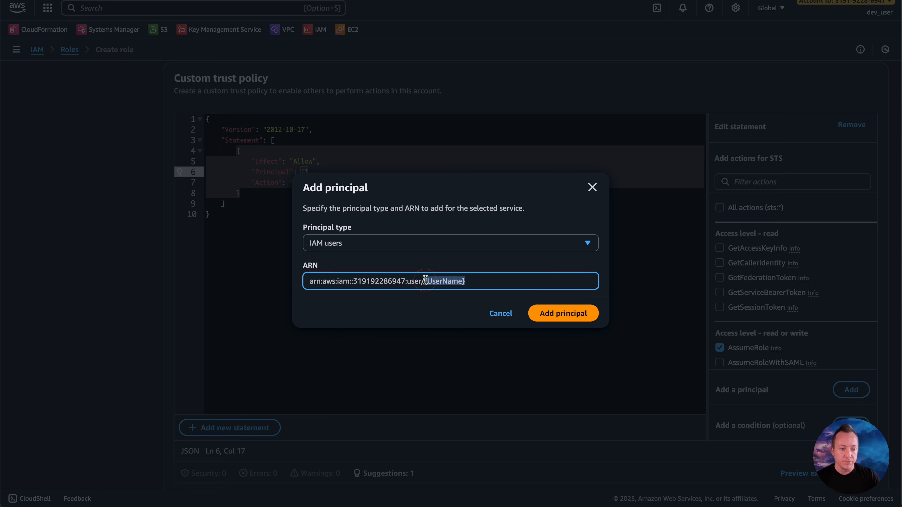
key(BackSpace)
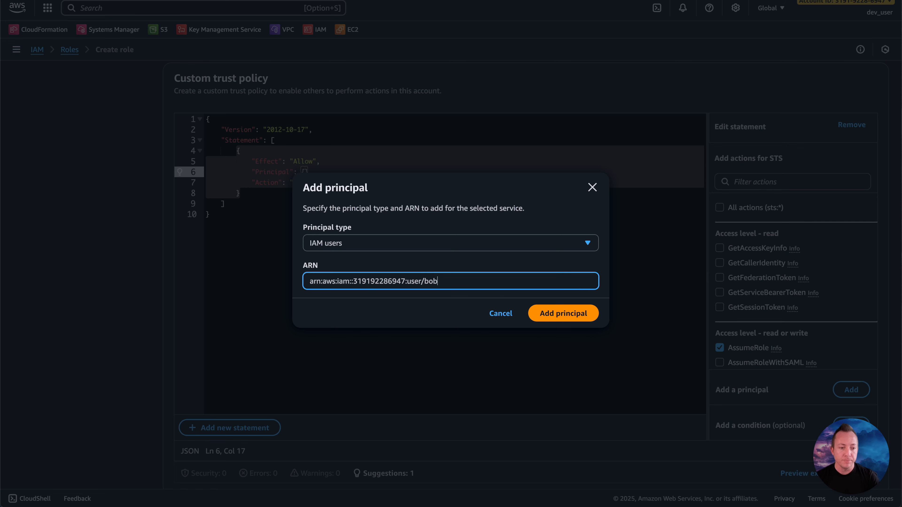
Step: Switch to the terminal and run aws sts get-caller-identity
key(super+Tab)
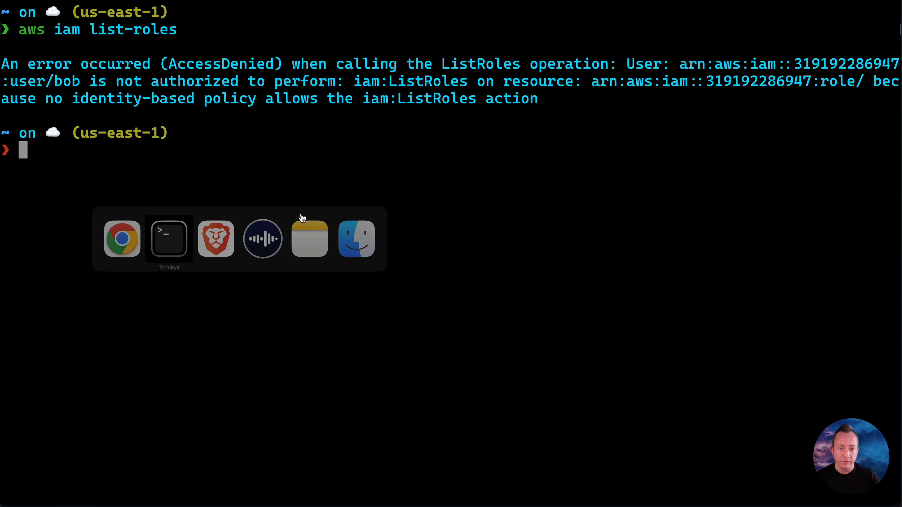
click(301, 214)
text(aws sts)
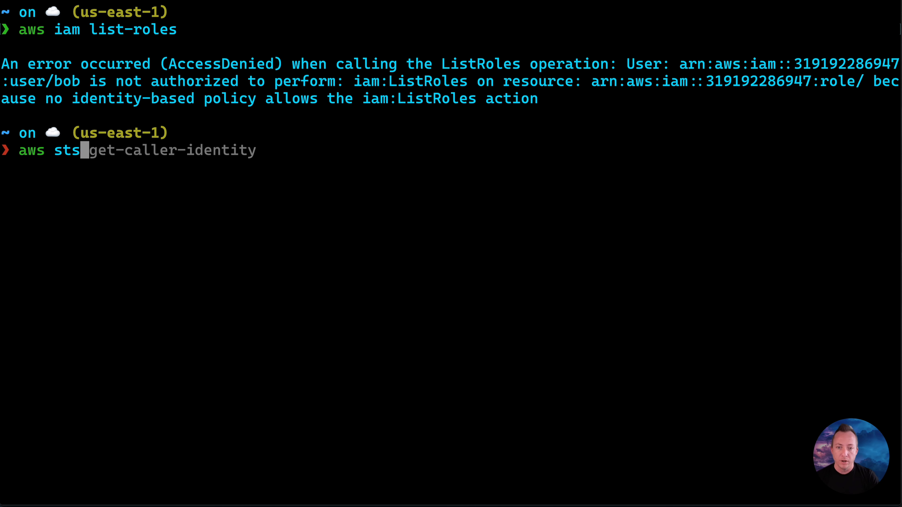
key(Right)
key(Return)
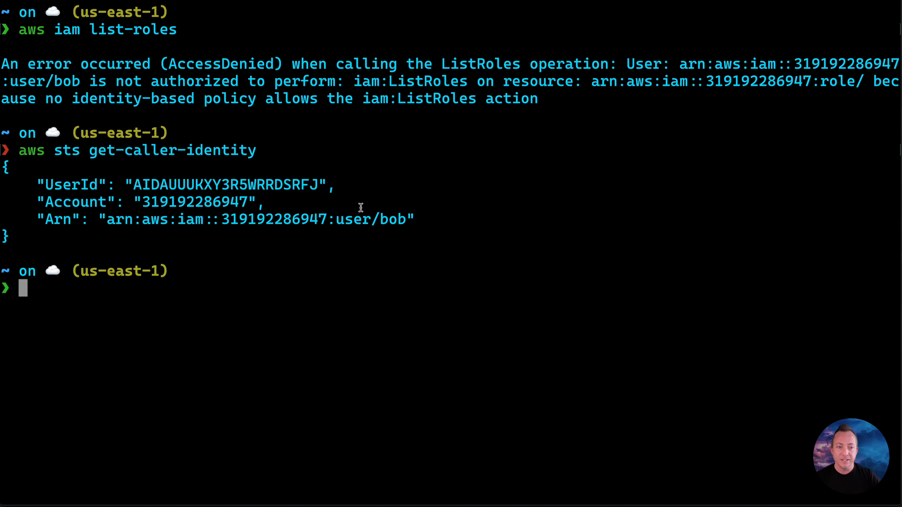
Step: Copy the IAM user's full ARN from the caller identity output
drag(408, 219, 335, 223)
drag(106, 220, 407, 217)
right_click(407, 217)
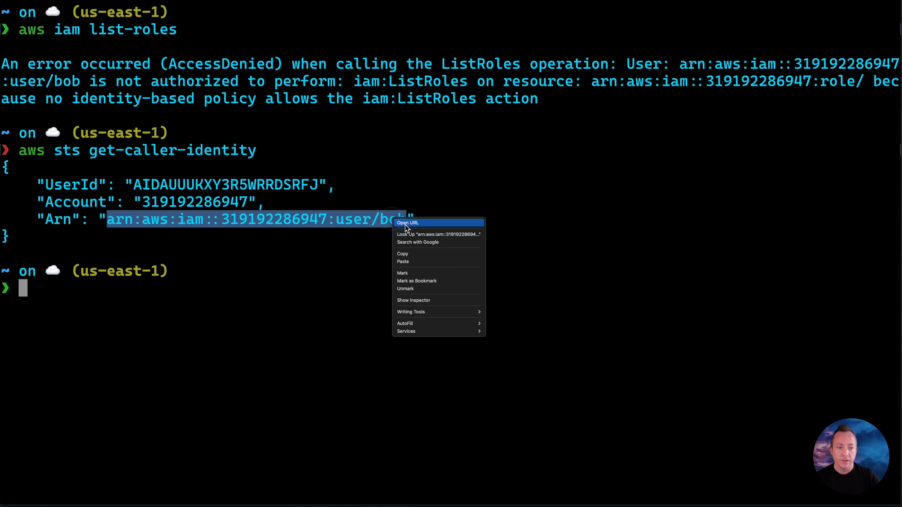
click(414, 256)
Step: Back in the AWS console, replace the principal's ARN with the copied one and add the principal to the trust policy
key(super+Tab)
key(super+v)
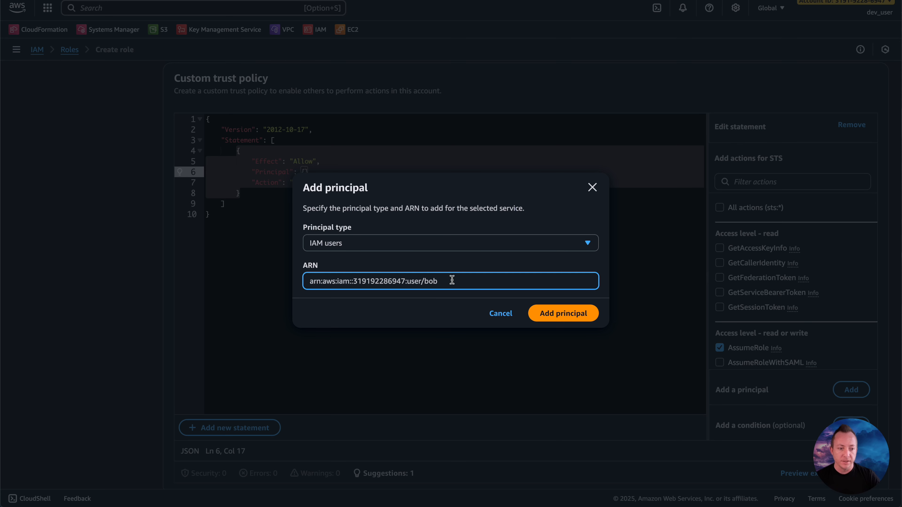
drag(451, 281, 286, 282)
key(super+v)
click(568, 317)
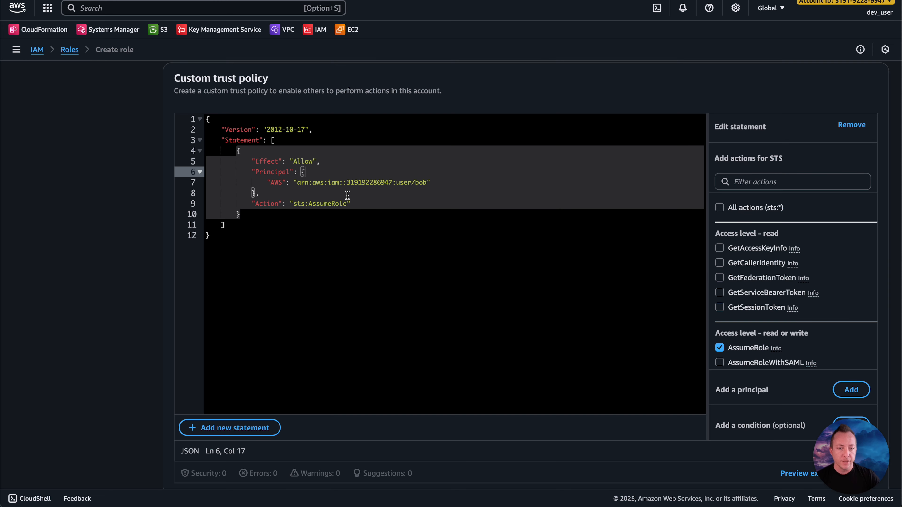
drag(427, 182, 347, 206)
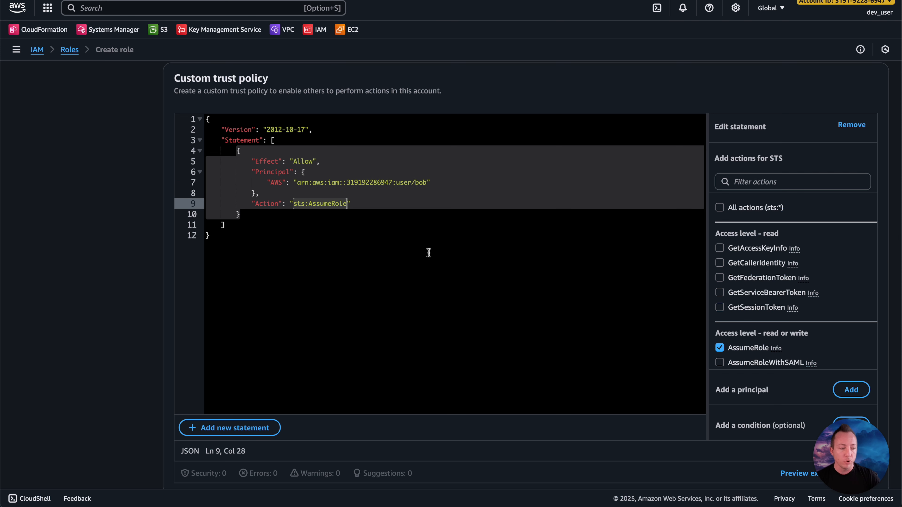
Step: Examine the global and service-level condition keys offered for the trust policy statement, and leave without adding a condition
scroll(429, 252, down, 2)
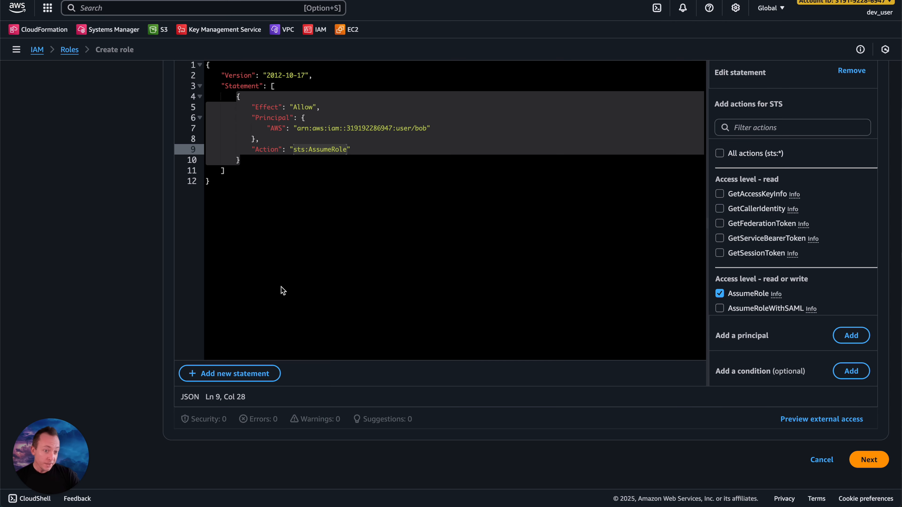
scroll(281, 286, up, 3)
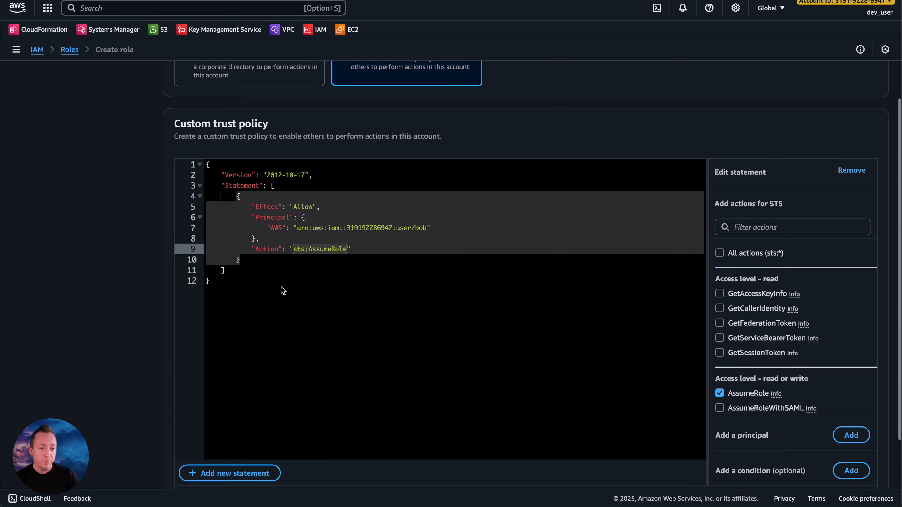
click(852, 470)
click(448, 219)
scroll(417, 312, down, 5)
scroll(417, 312, up, 5)
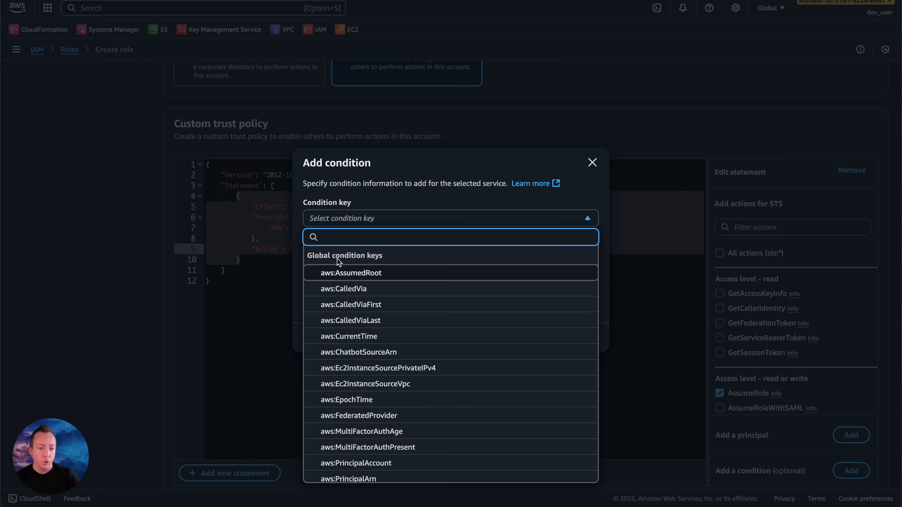
scroll(400, 343, down, 1)
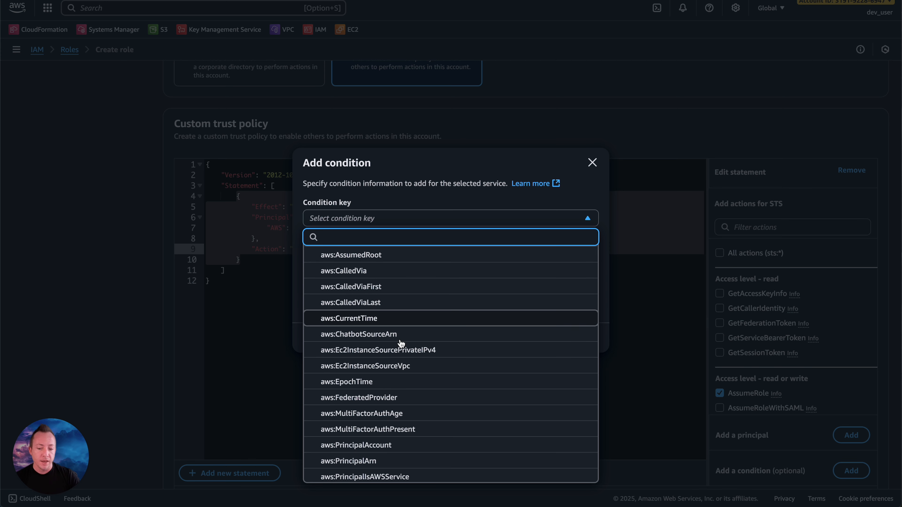
scroll(401, 342, down, 1)
scroll(401, 343, down, 12)
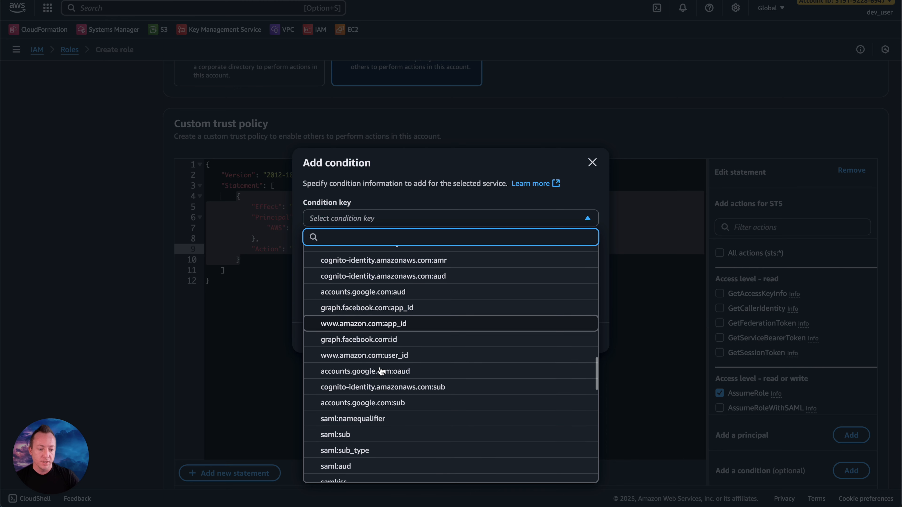
scroll(381, 371, up, 2)
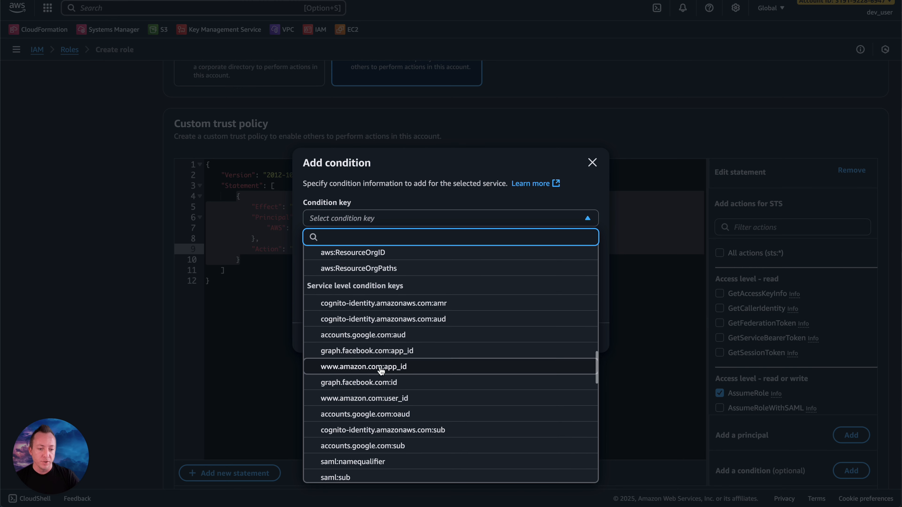
scroll(381, 371, down, 1)
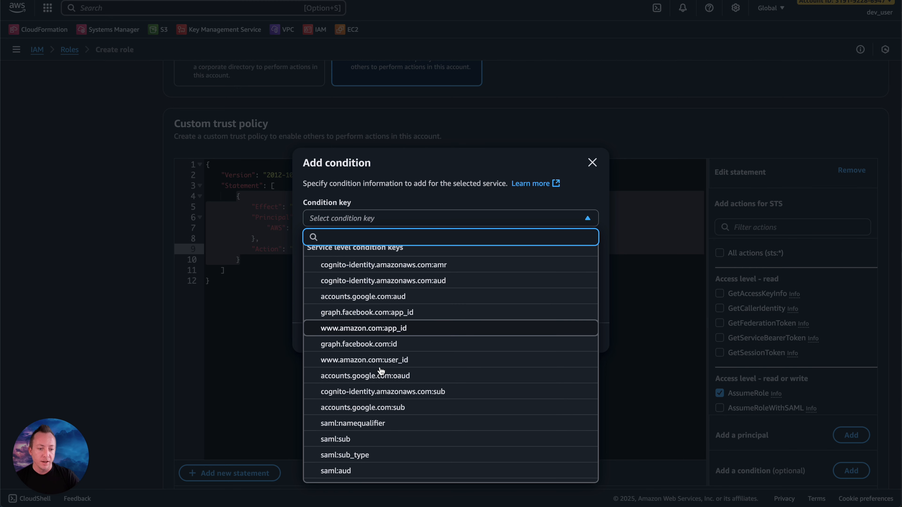
scroll(372, 351, down, 1)
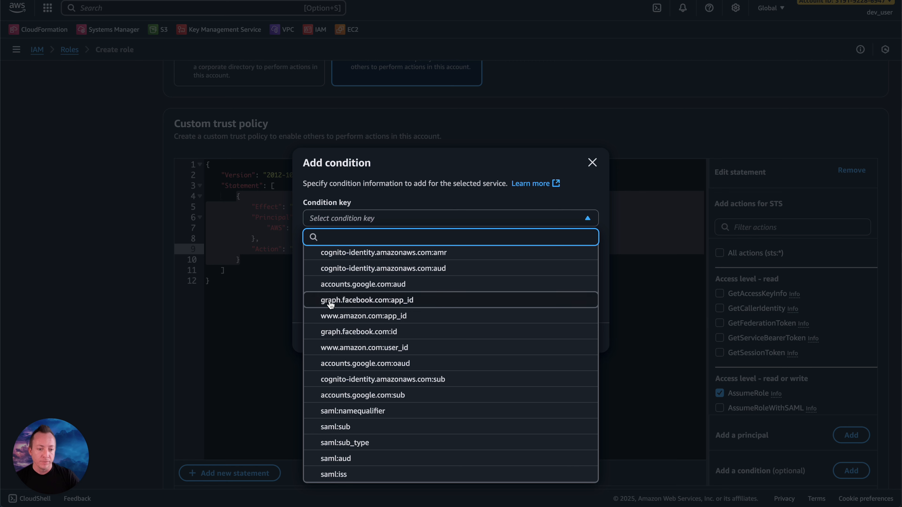
scroll(357, 377, down, 10)
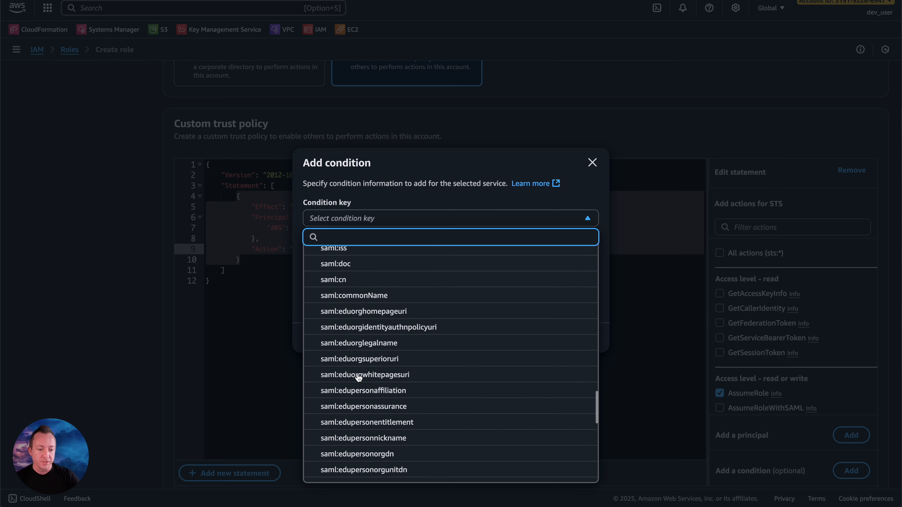
scroll(358, 378, down, 5)
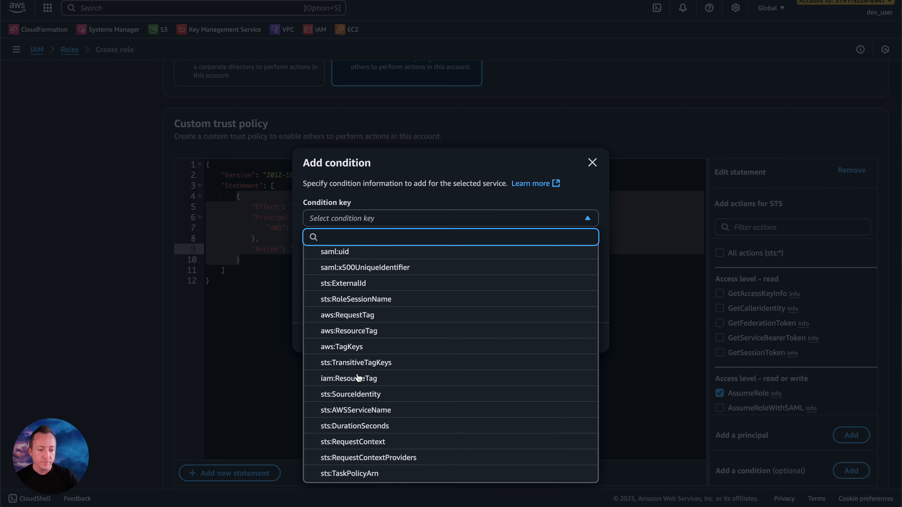
click(396, 191)
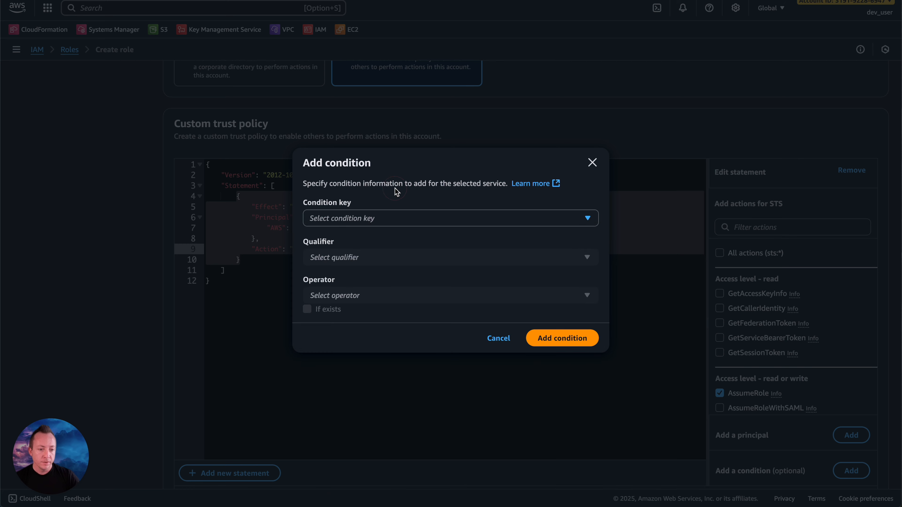
click(496, 339)
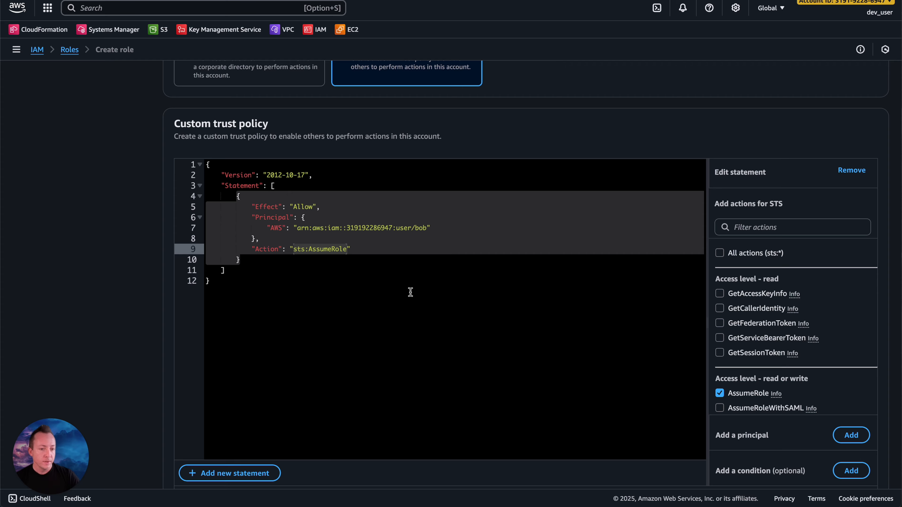
Step: Accept the custom trust policy and attach the AdministratorAccess policy to the new role
scroll(429, 292, down, 3)
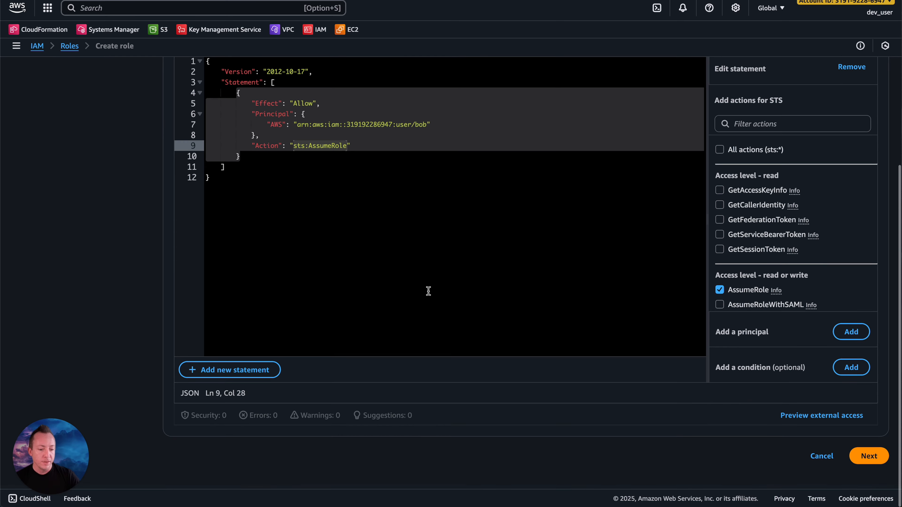
click(869, 460)
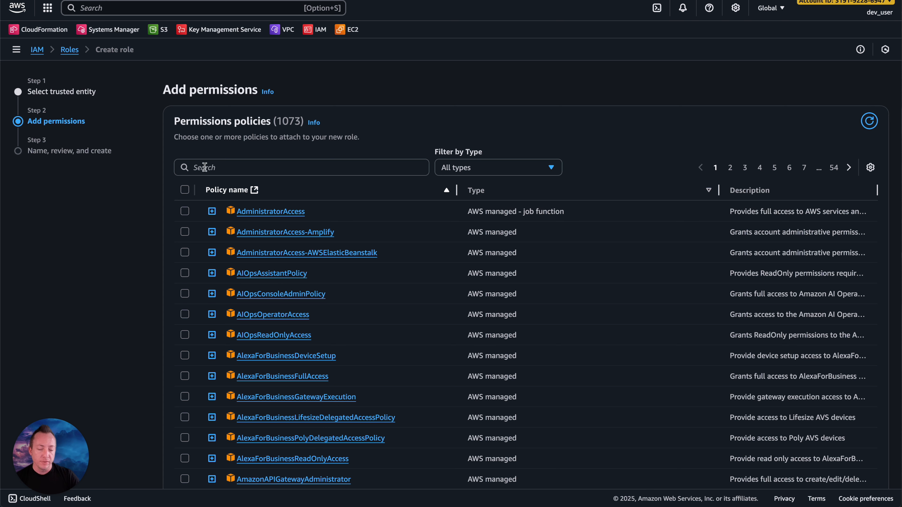
click(184, 211)
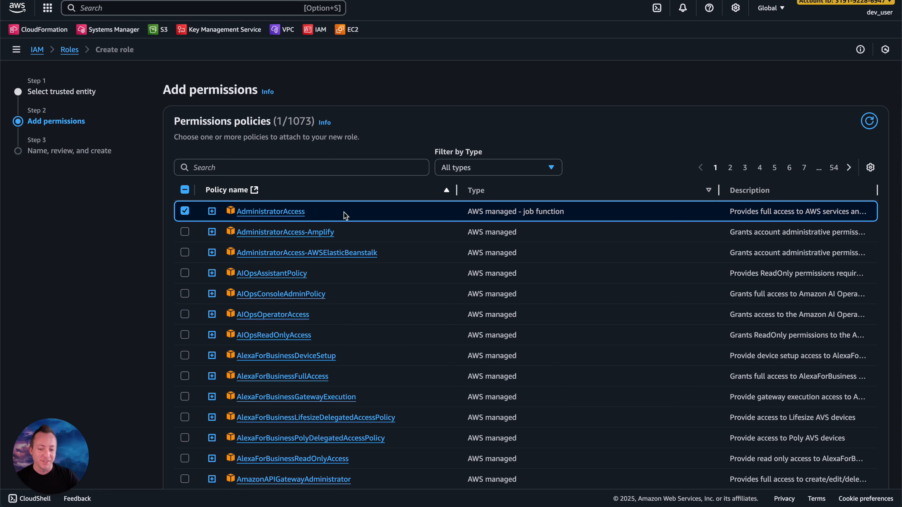
scroll(593, 186, down, 6)
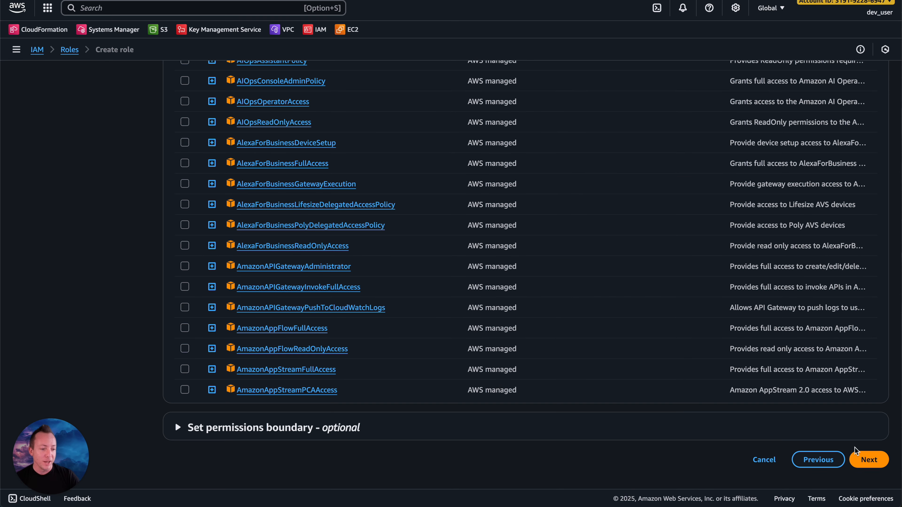
click(875, 465)
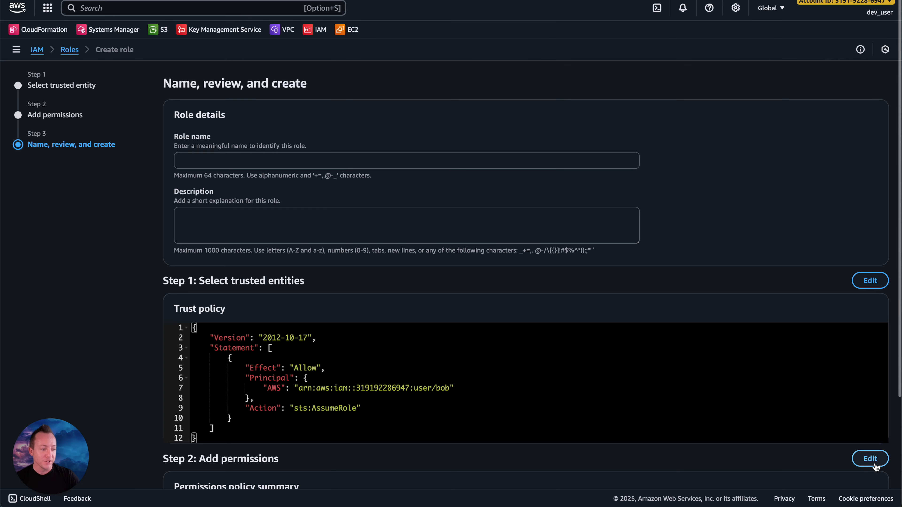
Step: Name the role developers and create it
click(276, 167)
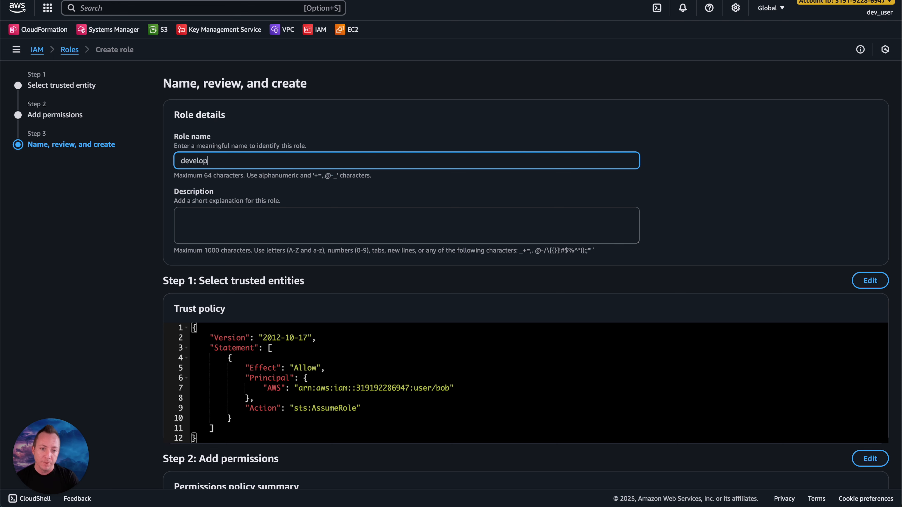
scroll(306, 183, down, 6)
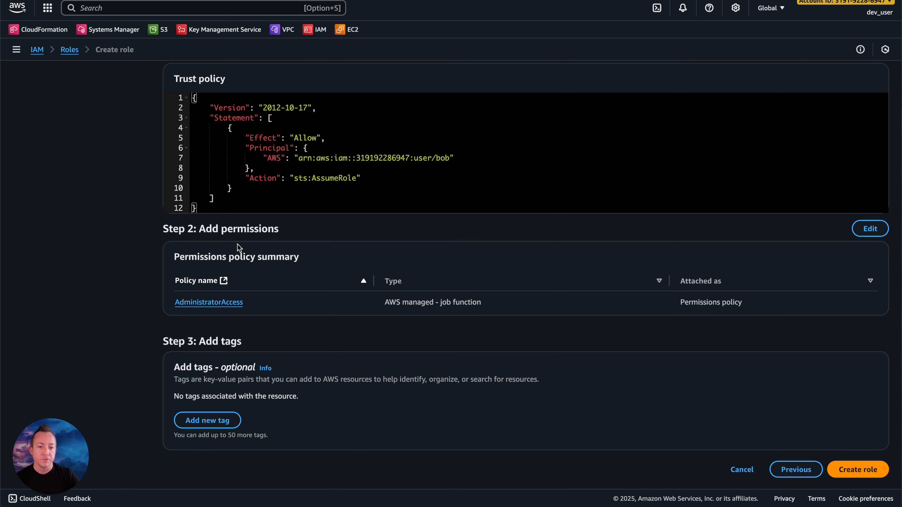
scroll(329, 318, down, 1)
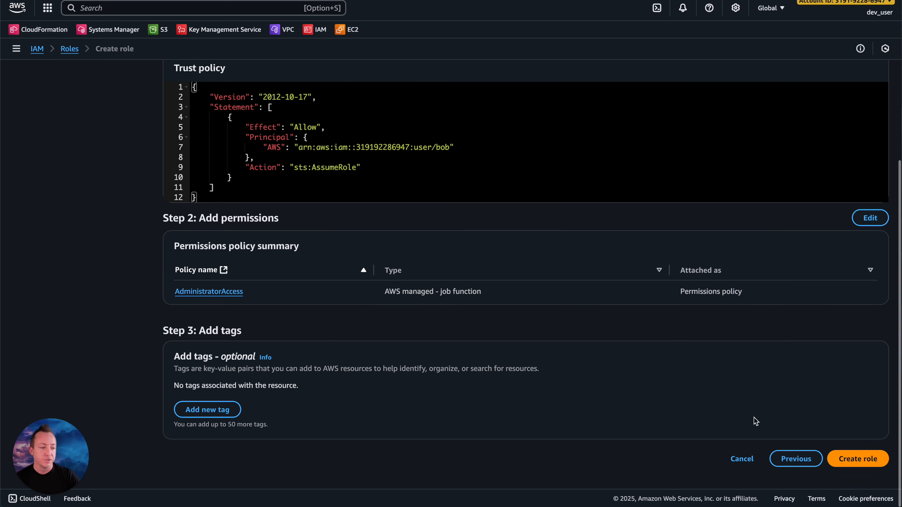
click(869, 461)
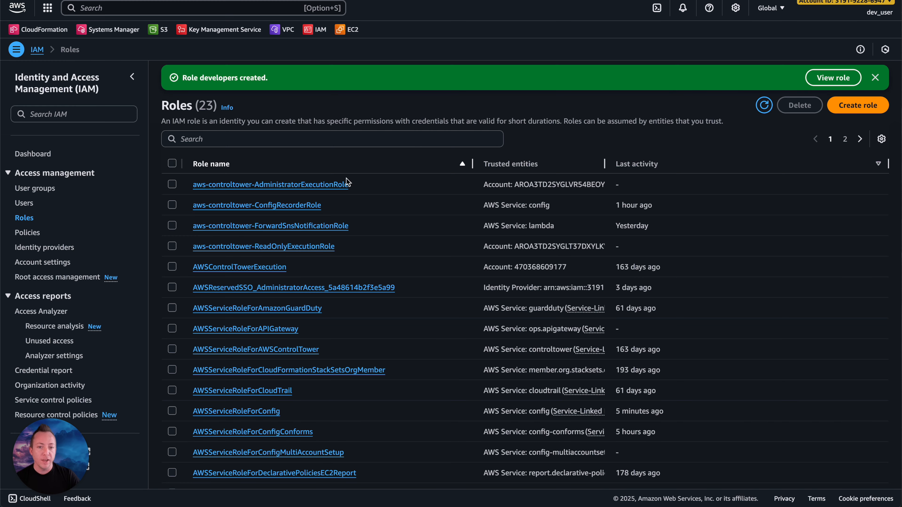
Step: Search the roles list for "deve" and open the developers role
click(191, 138)
text(deve)
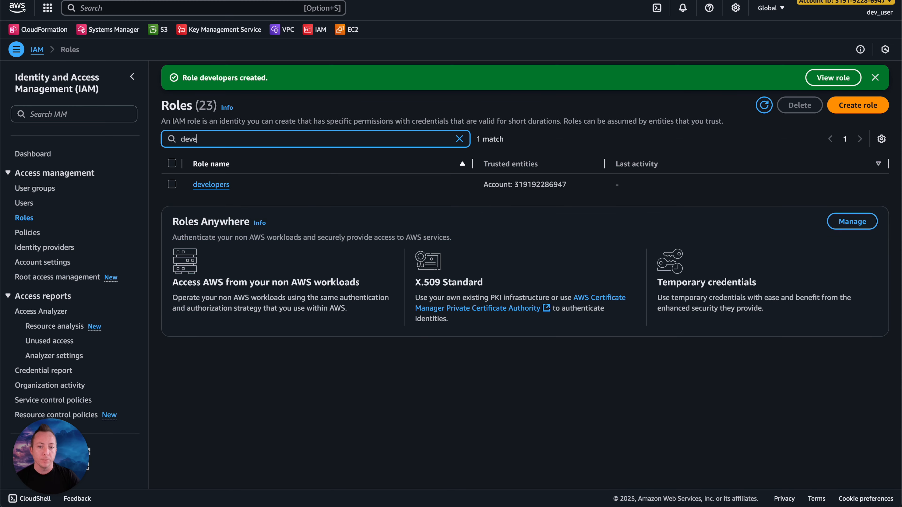
click(211, 185)
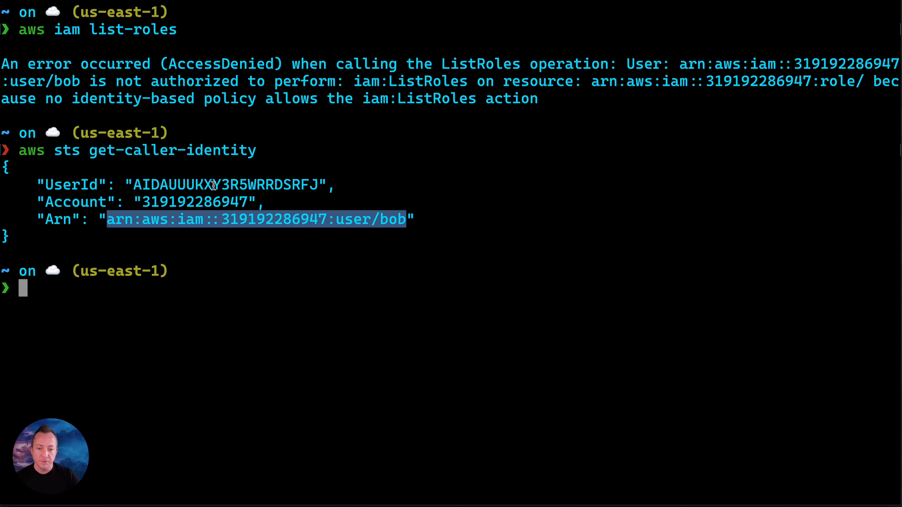
Step: Switch to the terminal and recall the earlier aws sts get-caller-identity command at the prompt
click(248, 238)
key(Up)
key(Up)
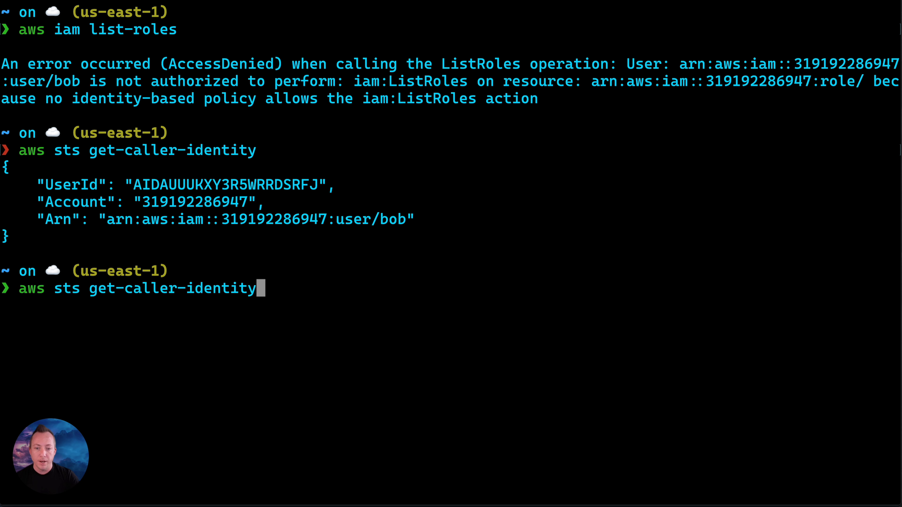
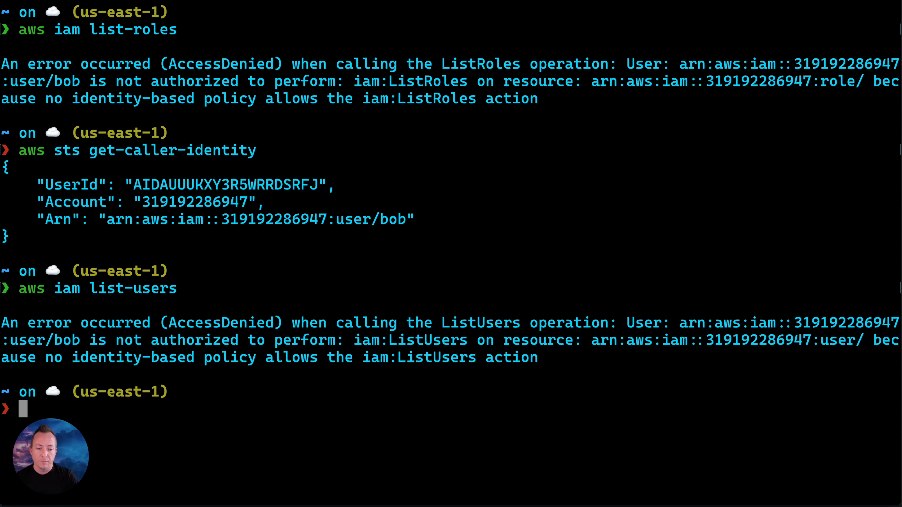
Step: Clear the earlier command output from the terminal with the clear command
drag(69, 434, 854, 430)
text(clear)
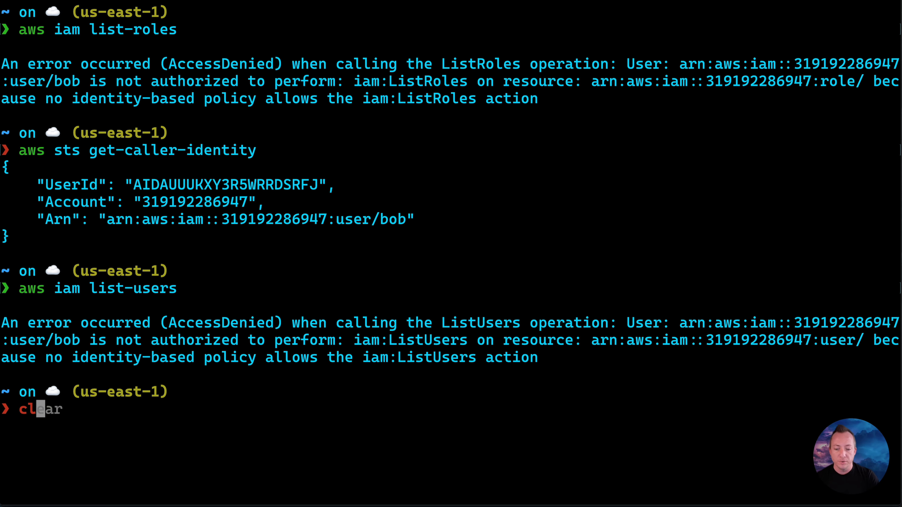
key(Return)
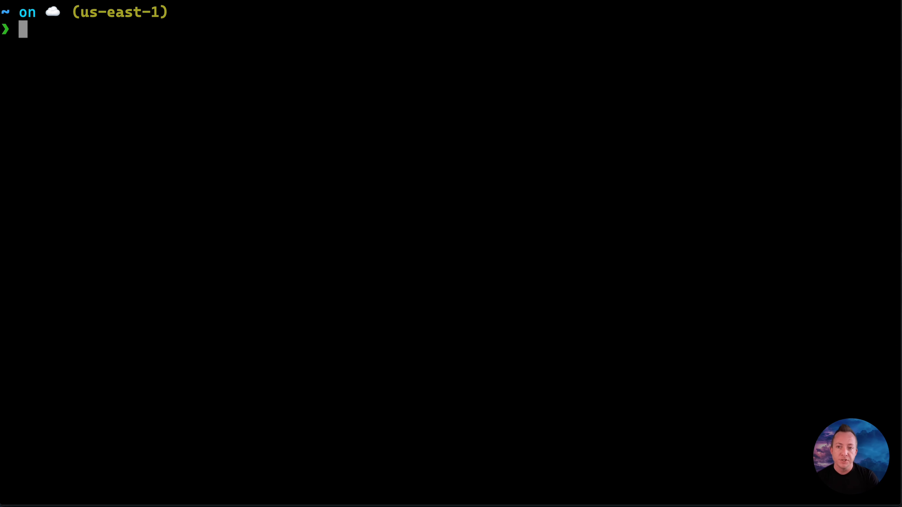
Step: Begin entering the aws sts command for assuming the developers role at the empty prompt
text(aws sts)
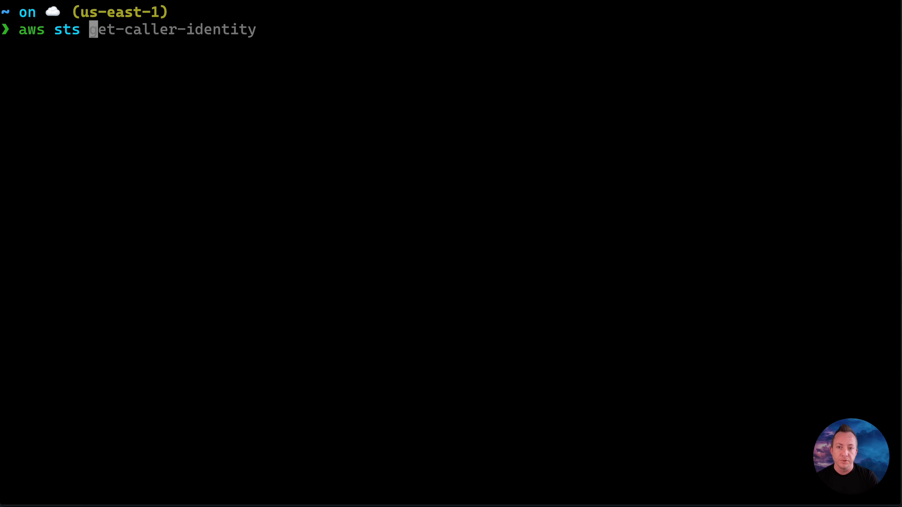
text( asssum)
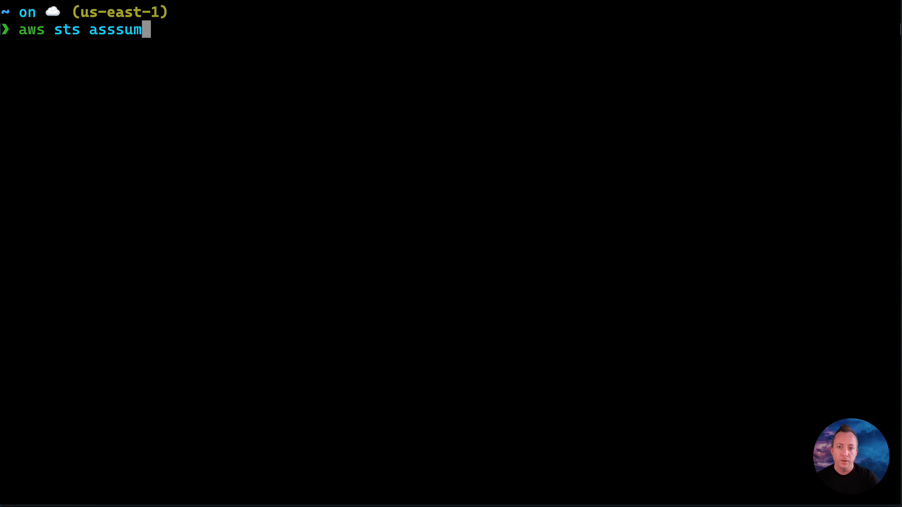
key(BackSpace)
key(BackSpace)
key(BackSpace)
key(BackSpace)
key(BackSpace)
key(BackSpace)
text(ass)
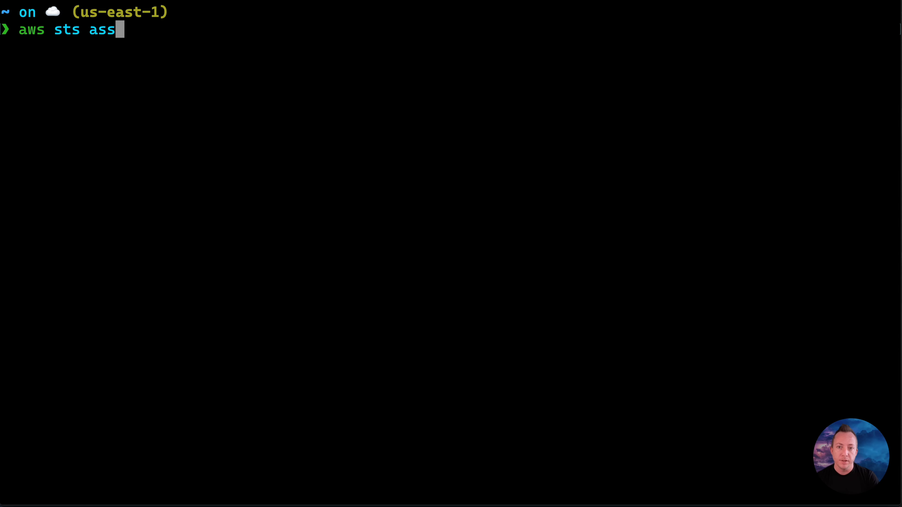